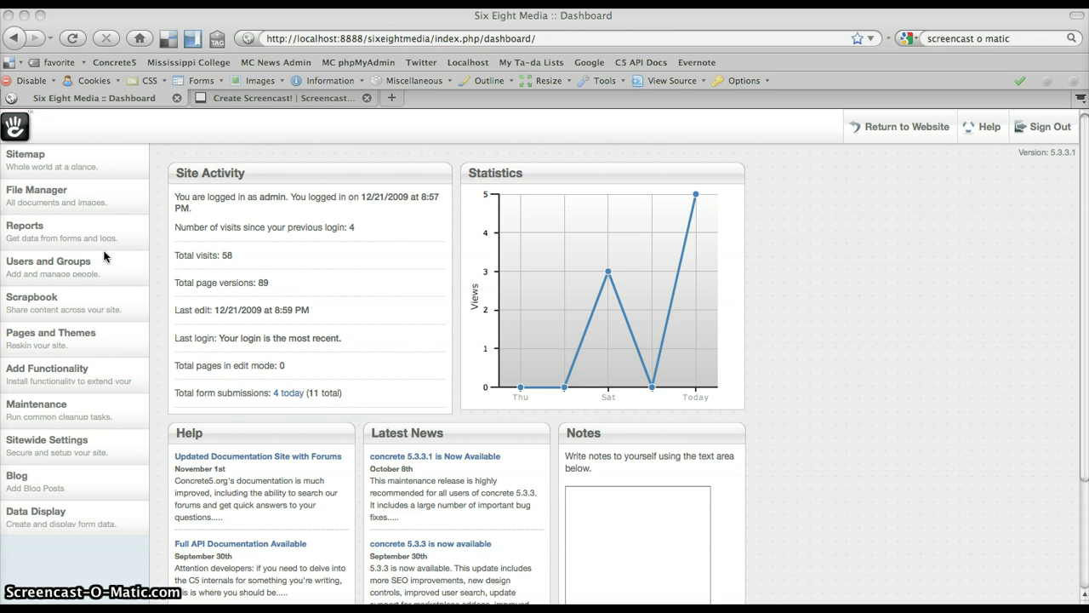
Create a new Data Display form named "FAQ Form"
scroll(157, 341, down, 1)
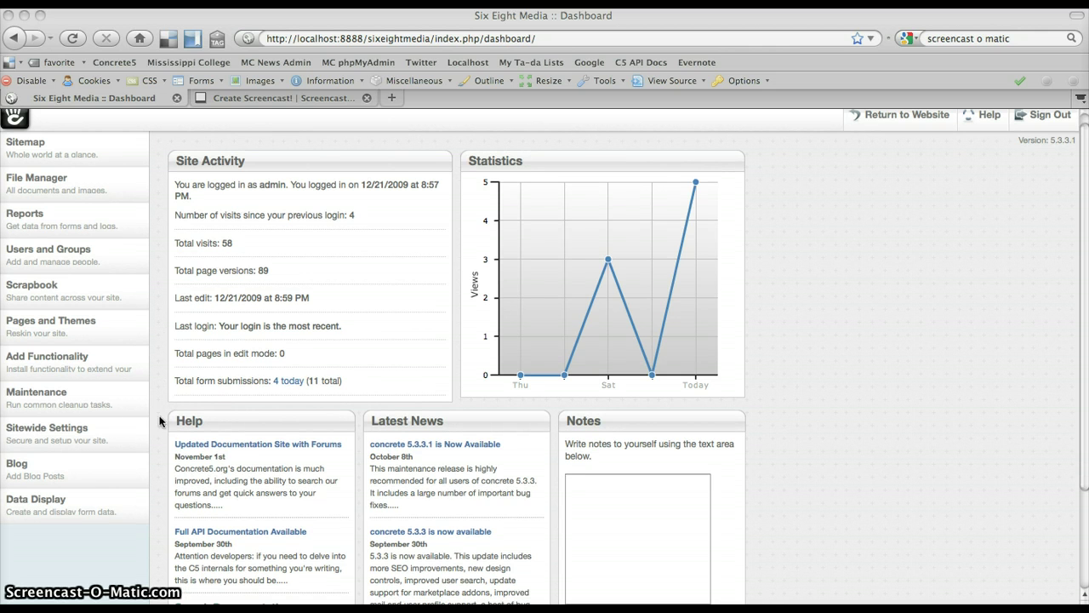
click(136, 511)
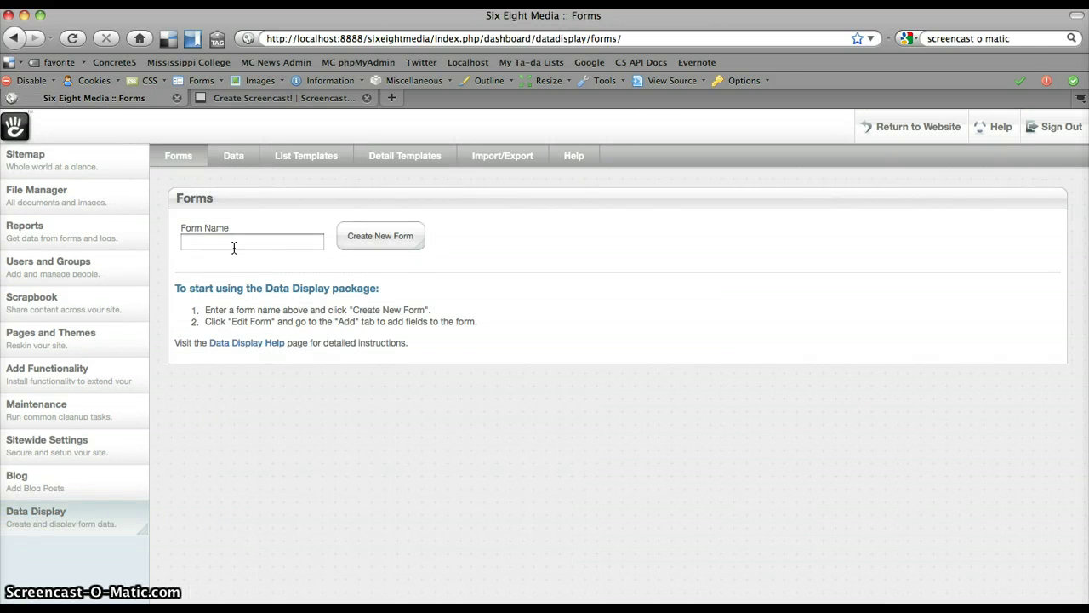
click(213, 244)
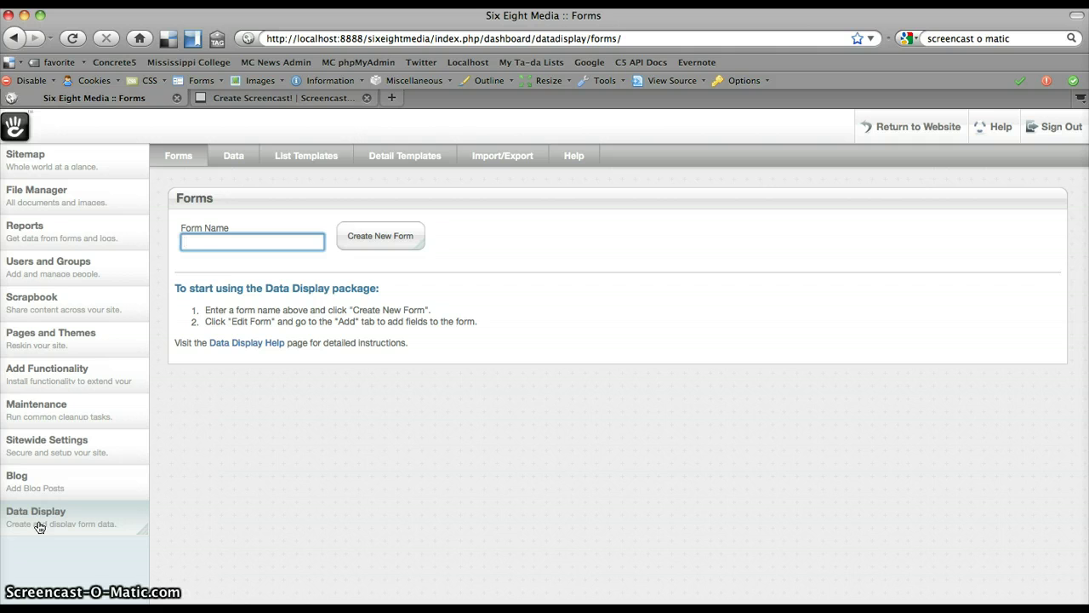
click(215, 245)
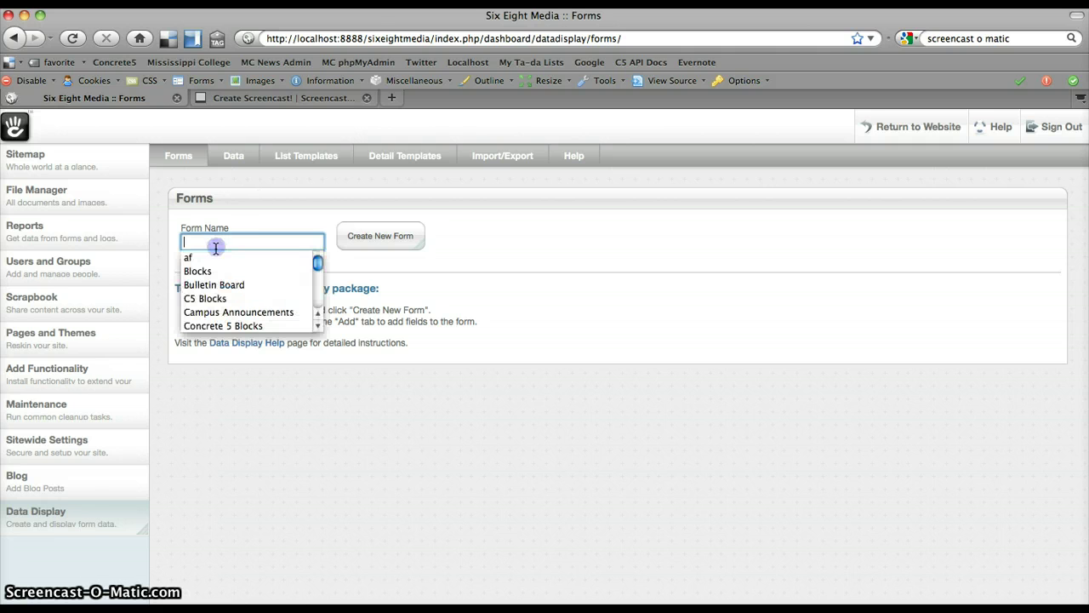
click(188, 244)
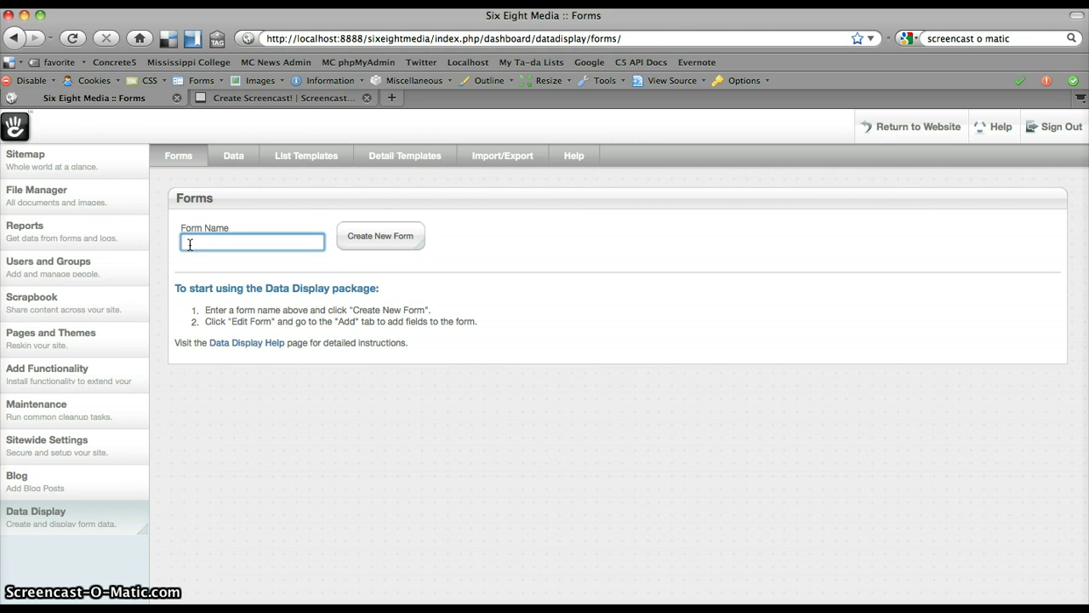
text(AQ Form)
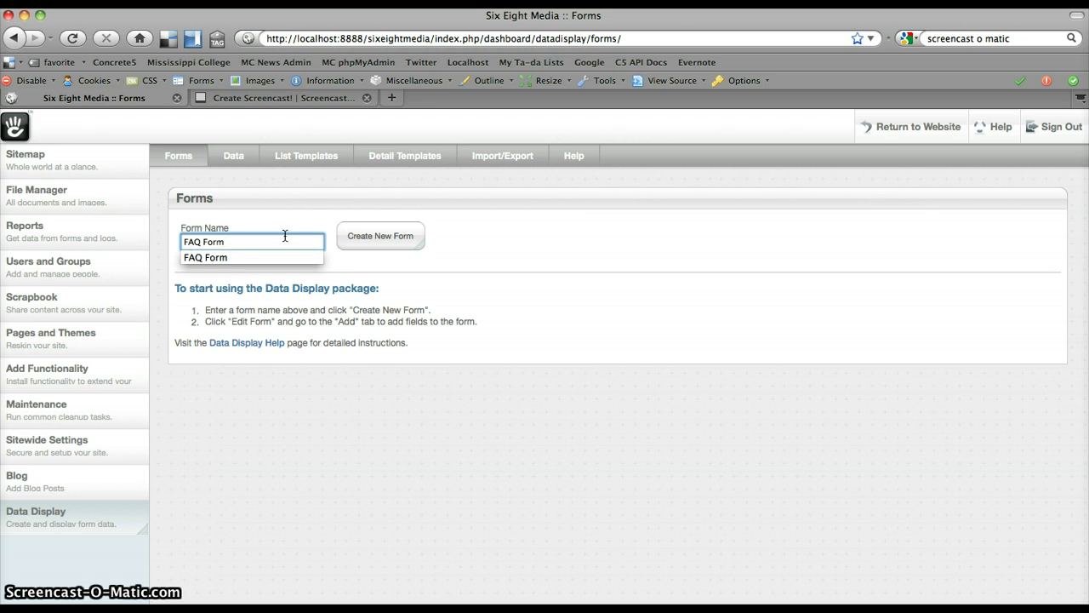
click(377, 236)
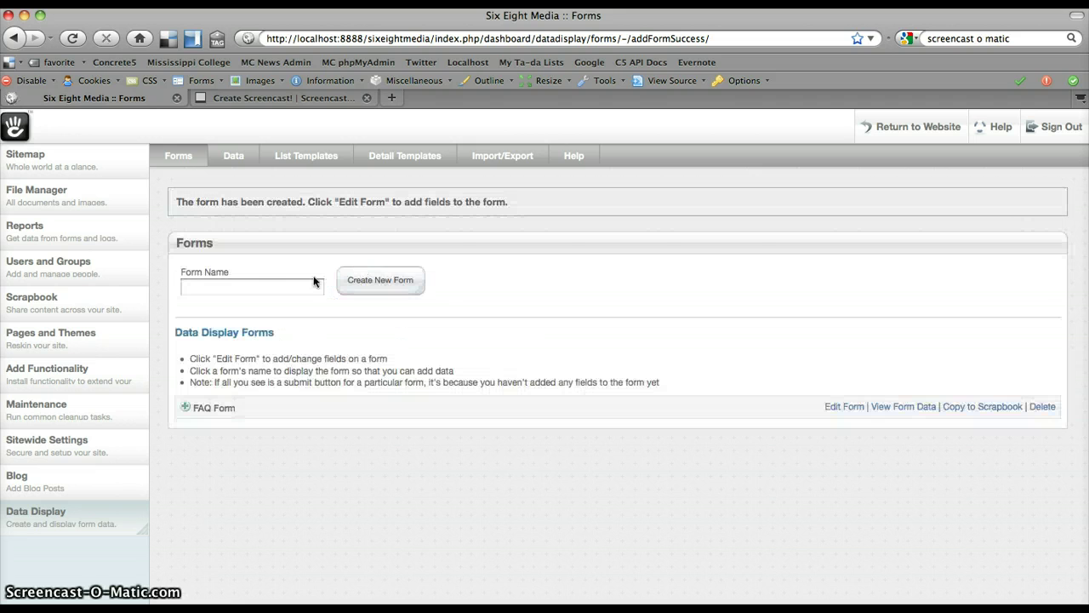
Edit FAQ Form and add a question named "Question" with the Text Field answer type
click(217, 408)
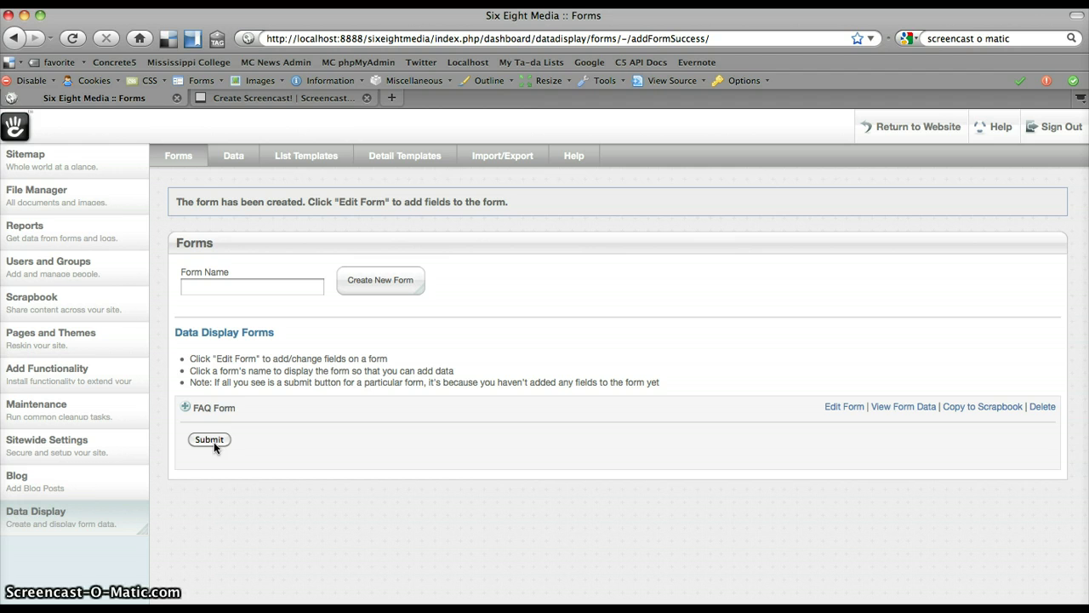
click(781, 415)
click(843, 410)
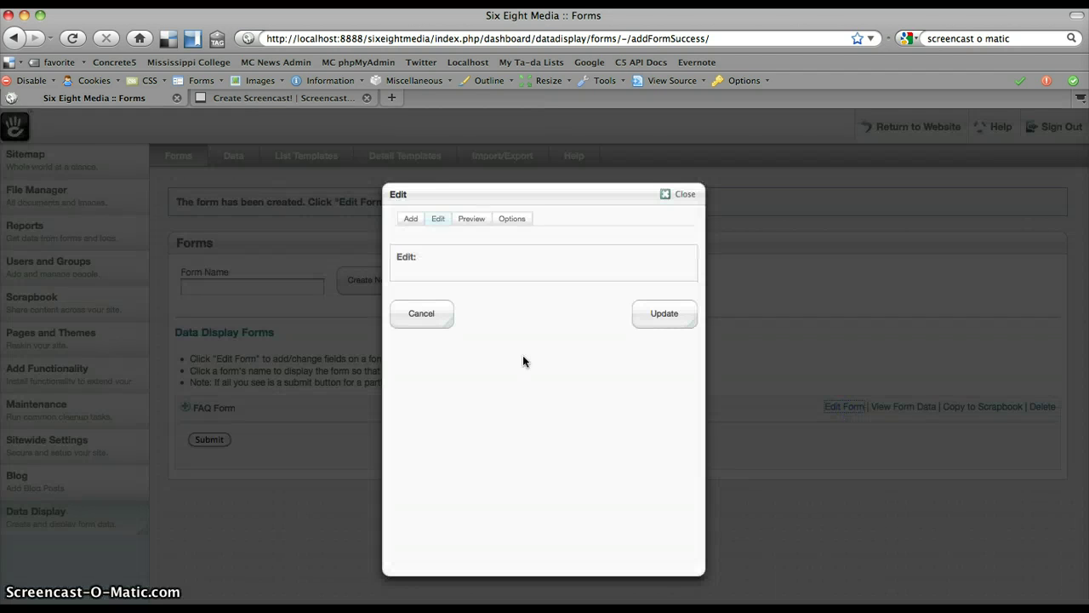
click(413, 220)
click(513, 289)
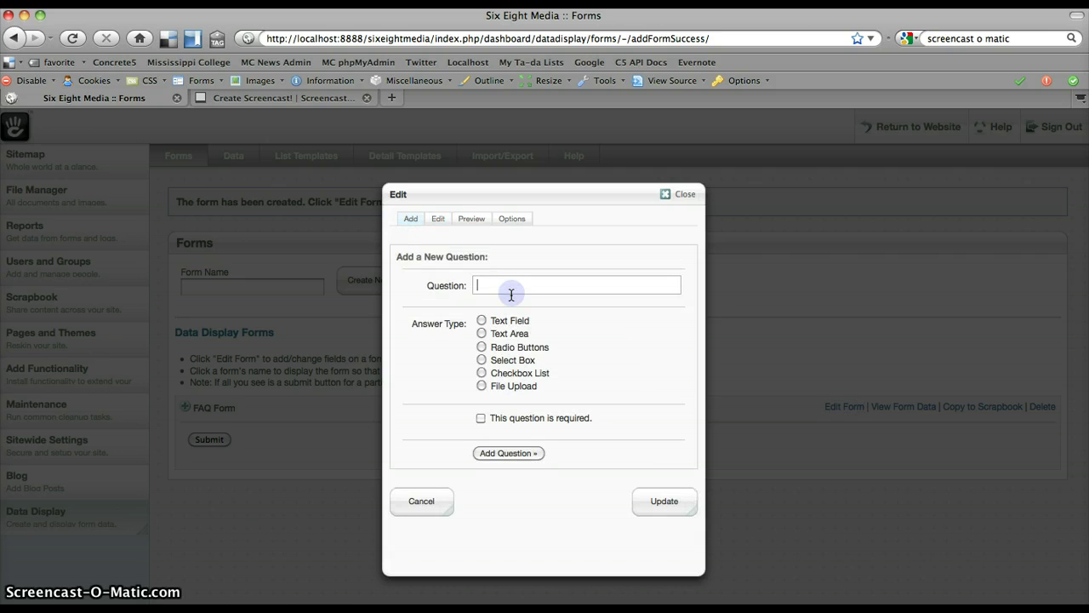
text(Question)
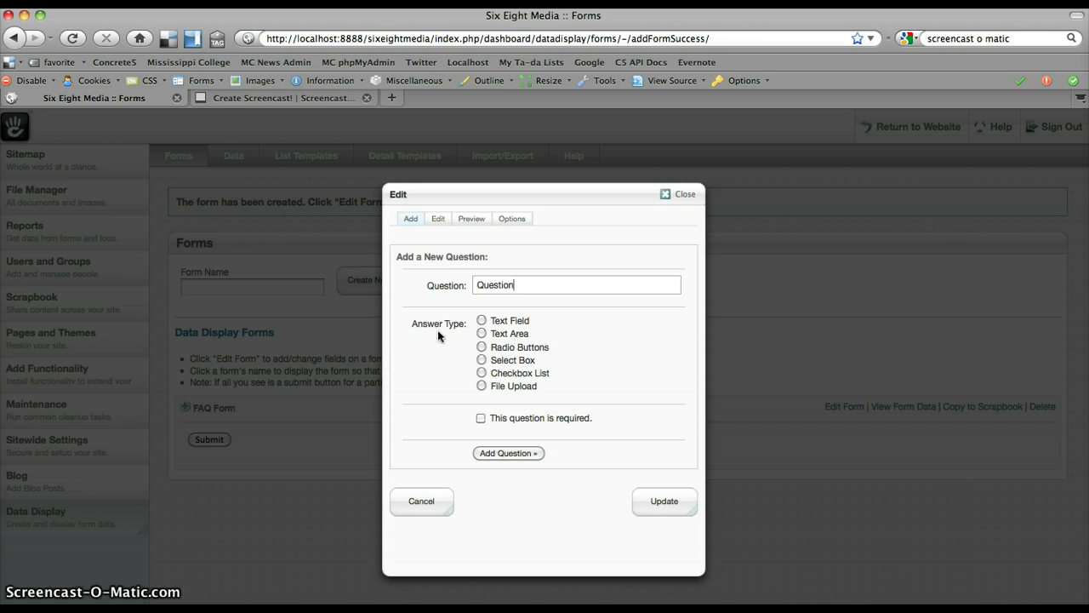
click(481, 320)
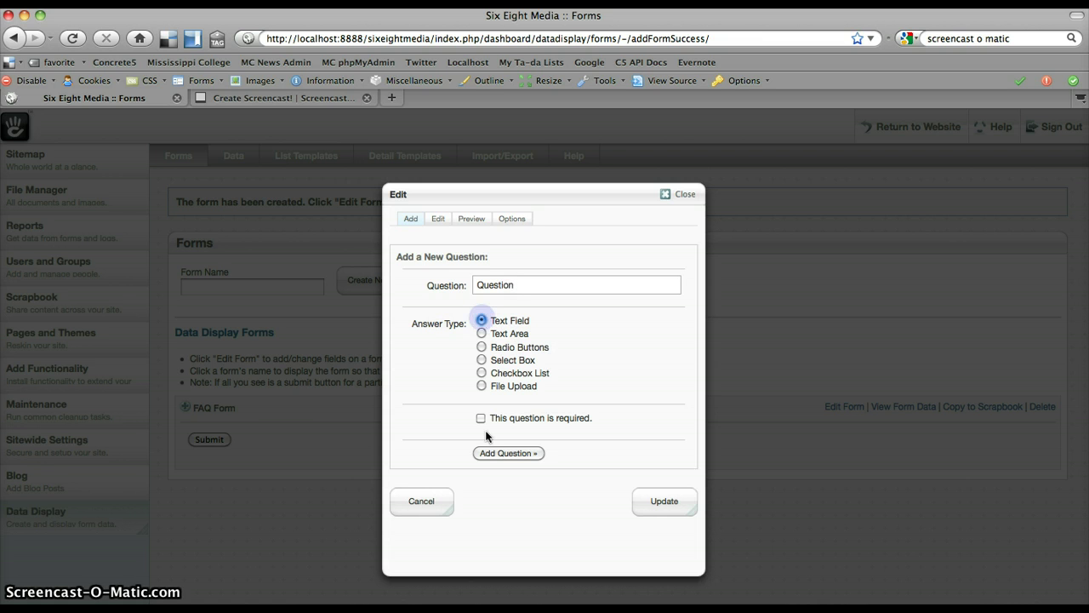
click(491, 453)
Add a question named "Answer" with the Text Area answer type and update the form
click(485, 318)
text(Add)
key(BackSpace)
key(BackSpace)
text(nswer)
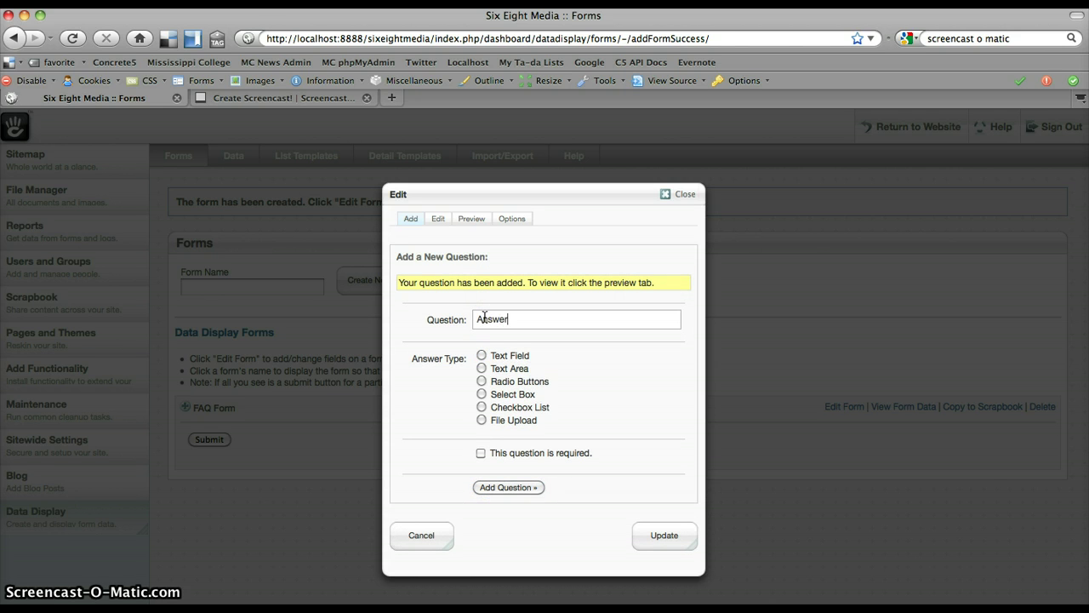
click(482, 368)
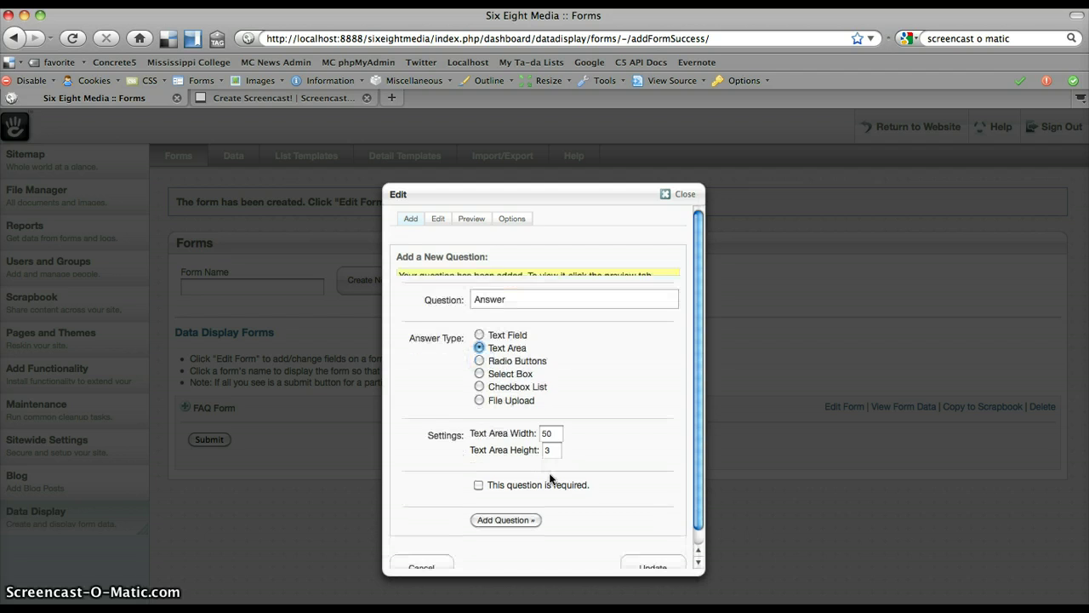
click(564, 507)
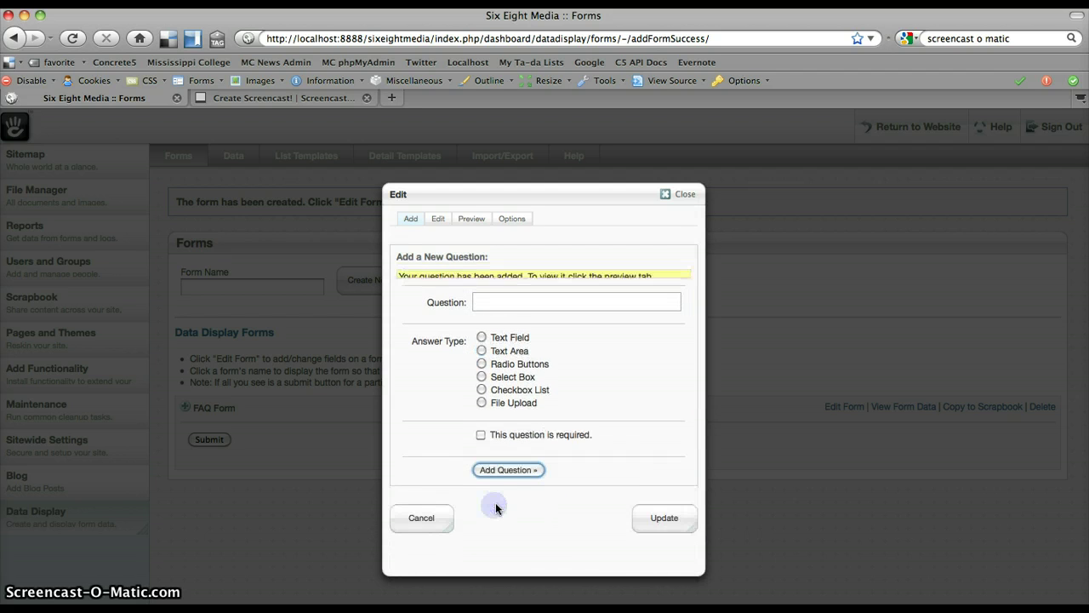
click(662, 535)
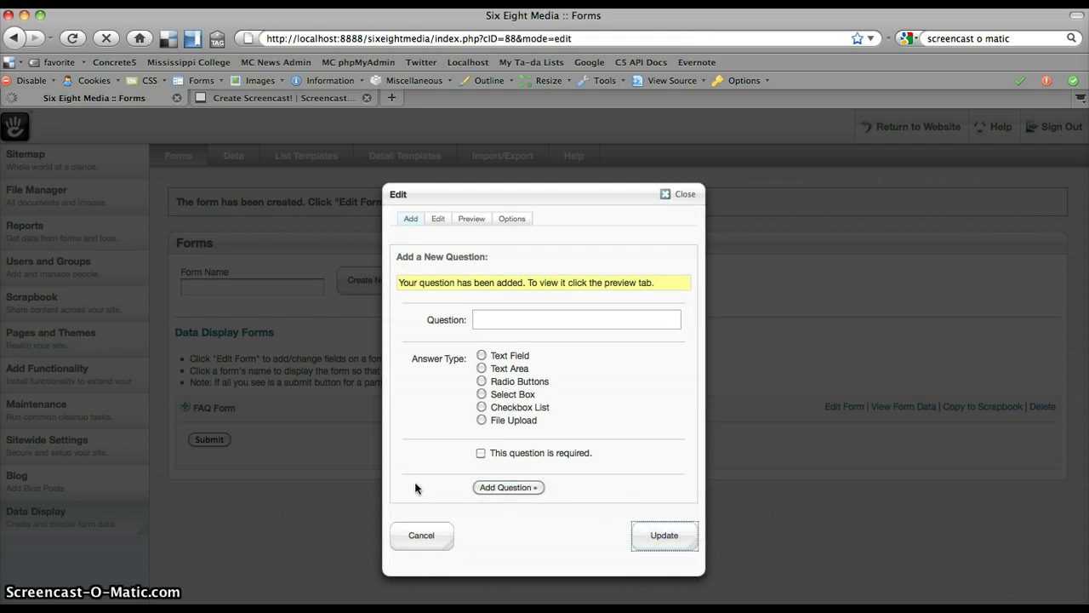
Expand FAQ Form and submit the question "What is my name?" with an answer sentence giving the person's full name
click(223, 366)
click(255, 396)
click(256, 432)
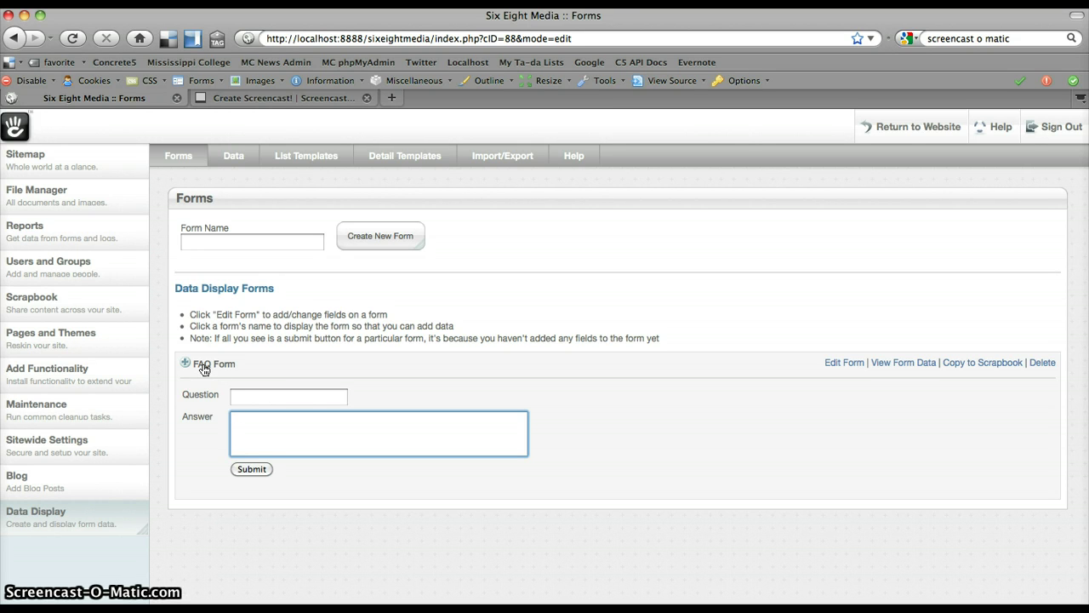
click(251, 397)
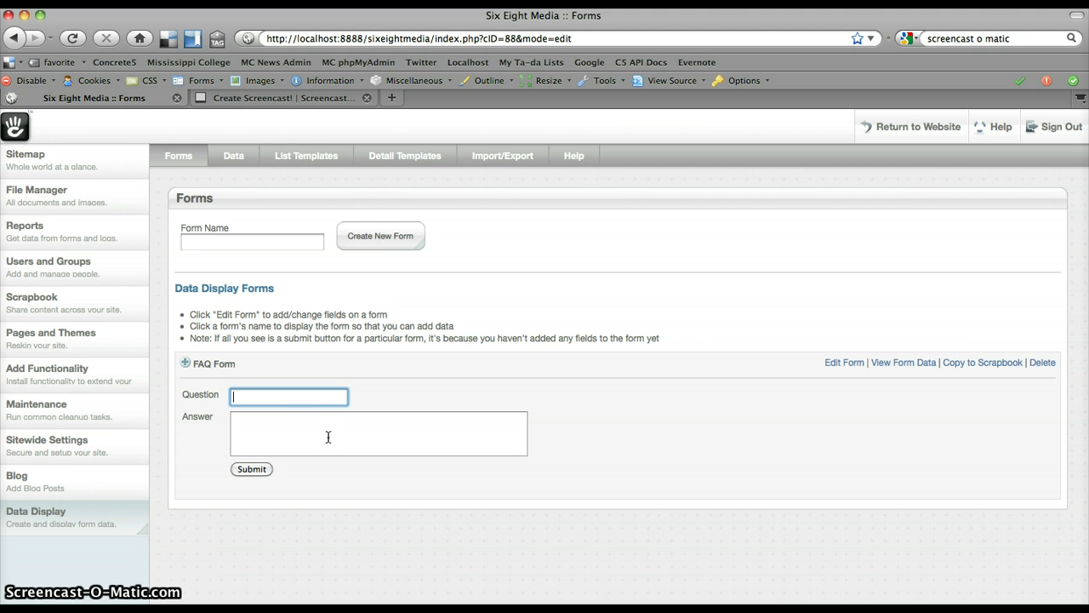
double_click(299, 396)
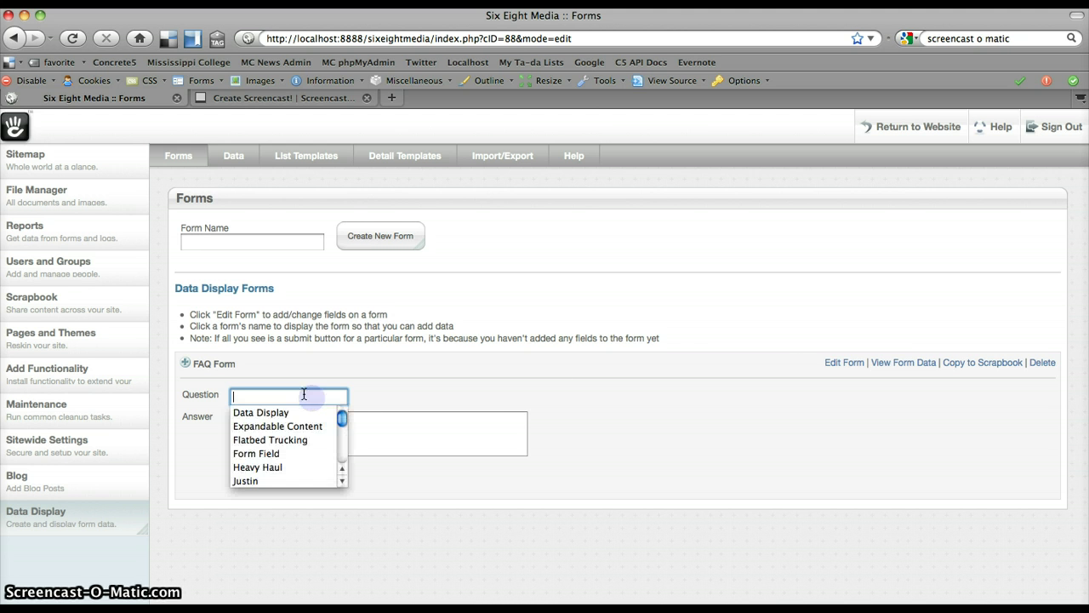
key(Escape)
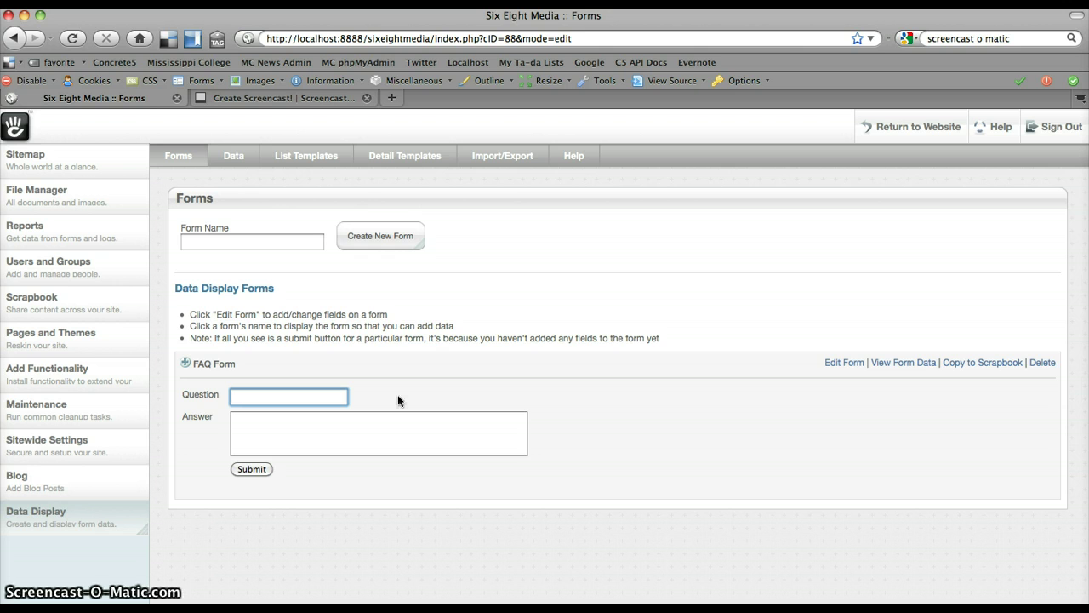
text(What is)
key(Down)
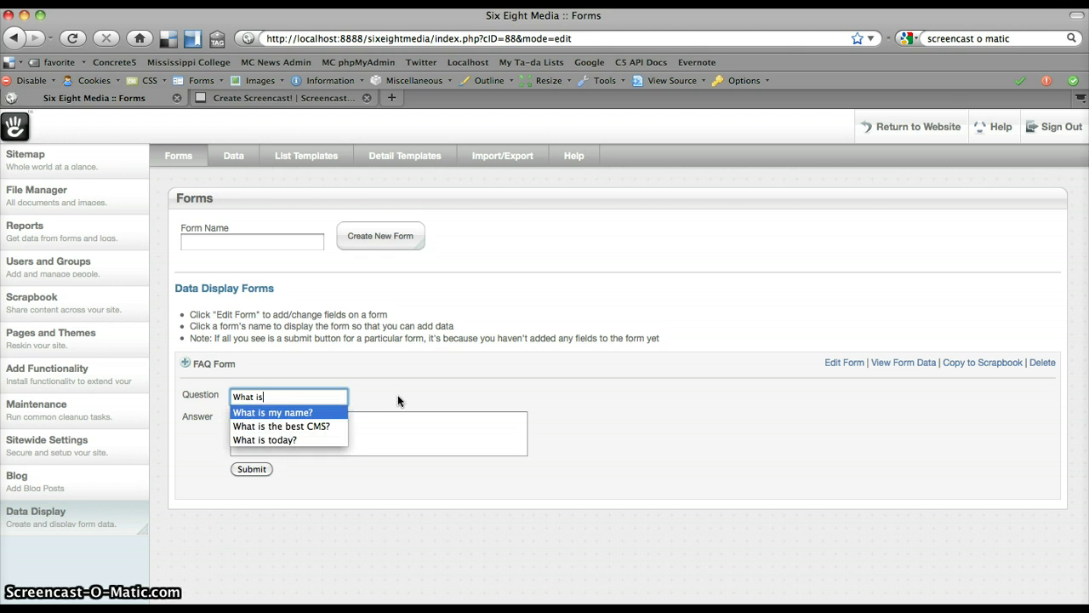
key(Return)
key(Tab)
text(My )
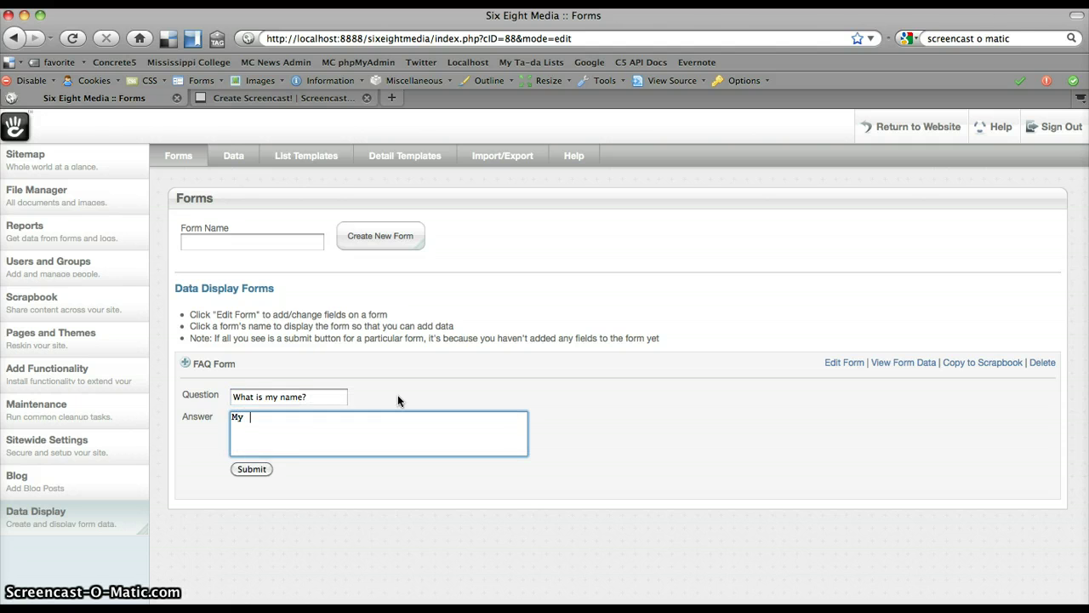
text(name is Justin Garcia.)
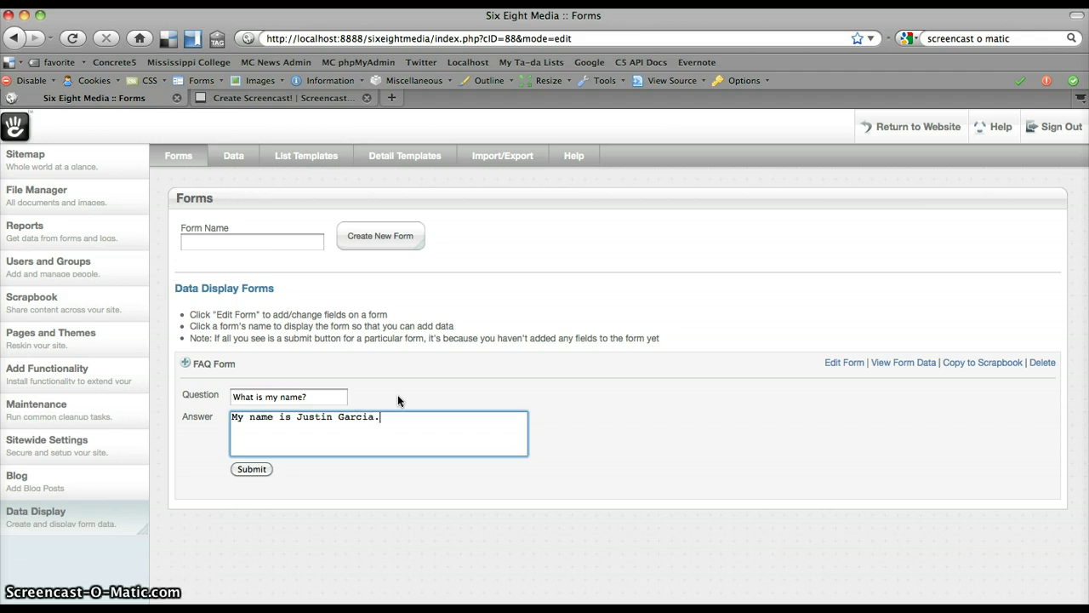
click(251, 469)
Submit a FAQ Form entry with the question "What is the best CMS?" and the answer "Of course, it's Concrete5!"
click(253, 417)
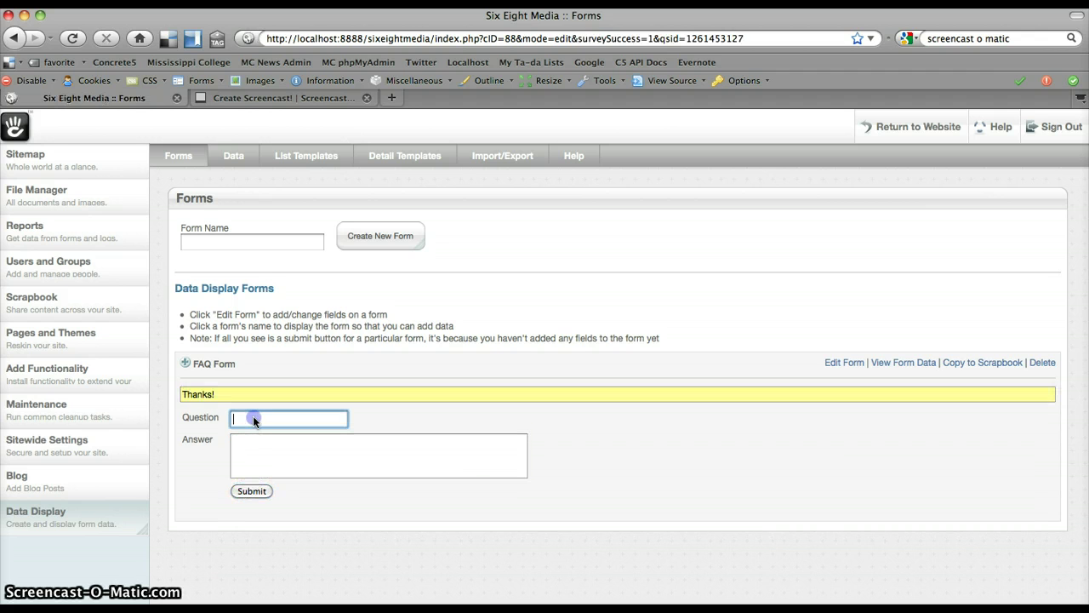
text(What)
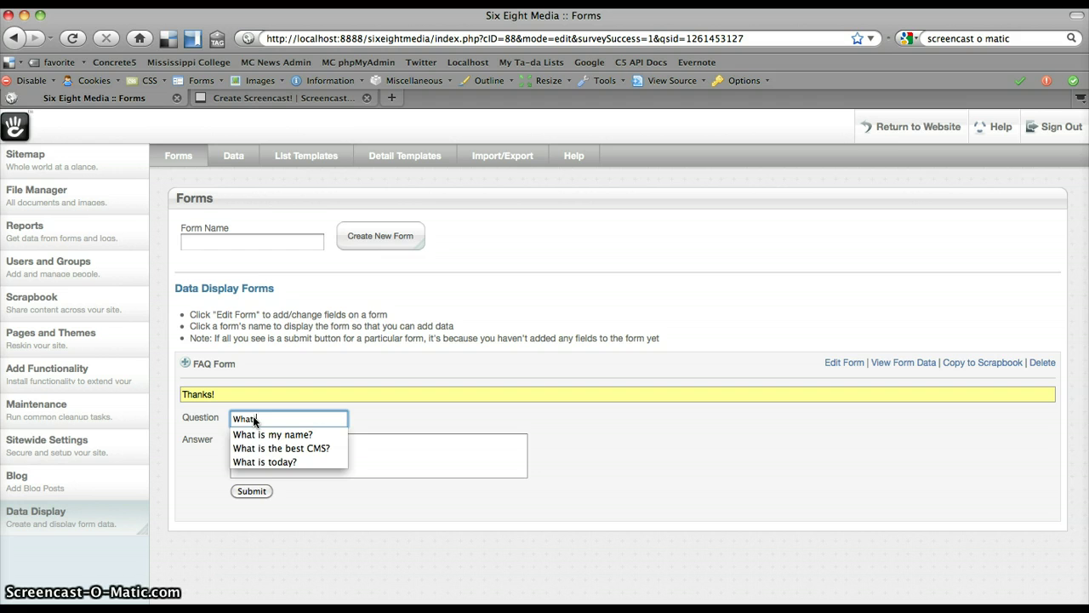
key(Down)
key(Down)
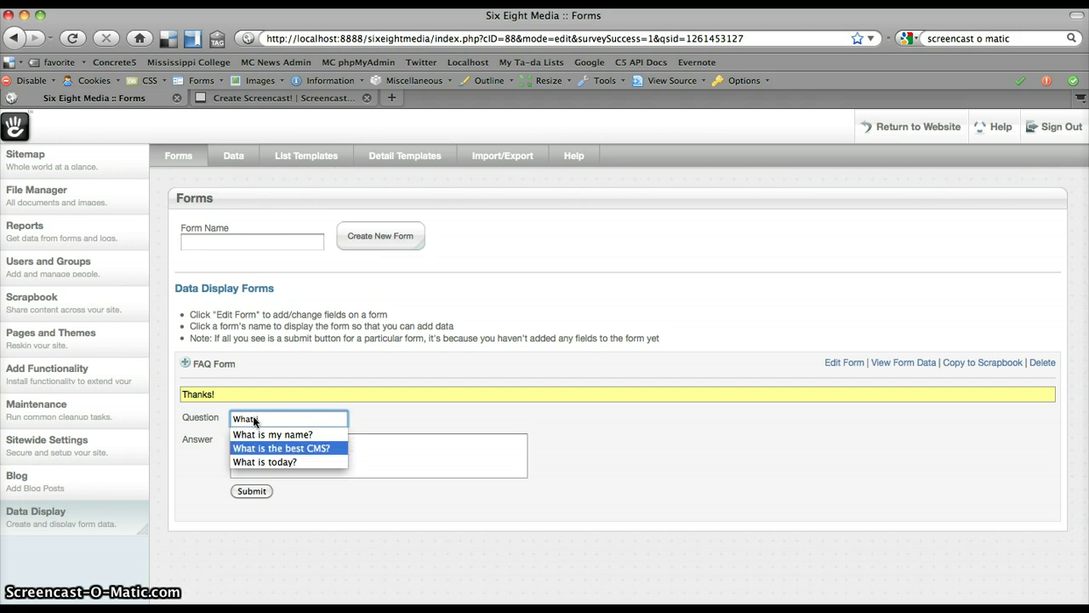
key(Return)
key(Tab)
text(O)
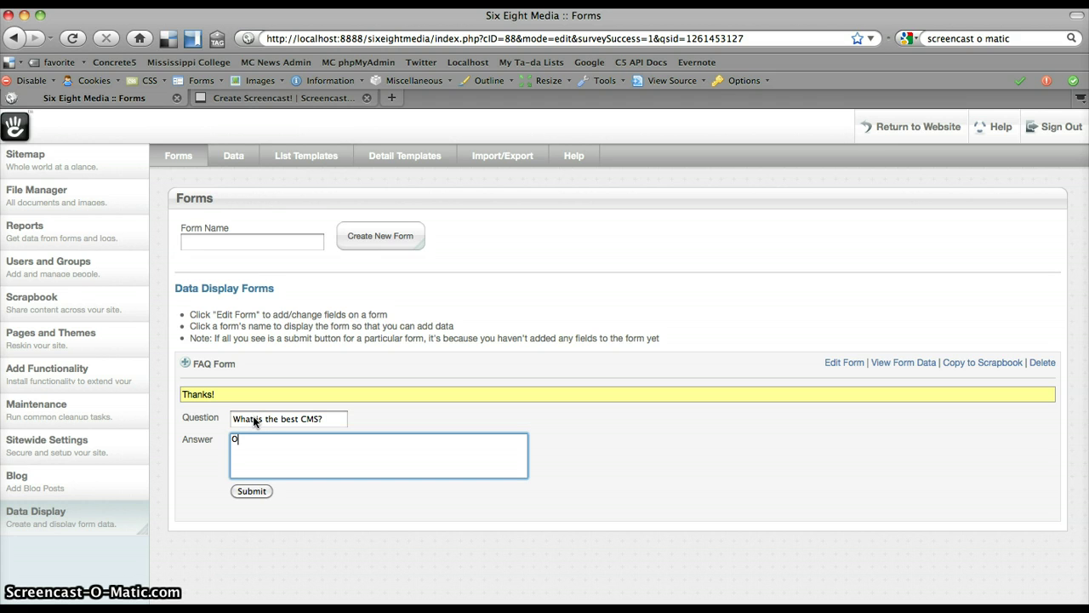
text(f course, it's Concrete5!)
click(251, 491)
Submit a FAQ Form entry with the question "What is today?" and the answer "Today is Monday..."
click(261, 423)
text(Wha)
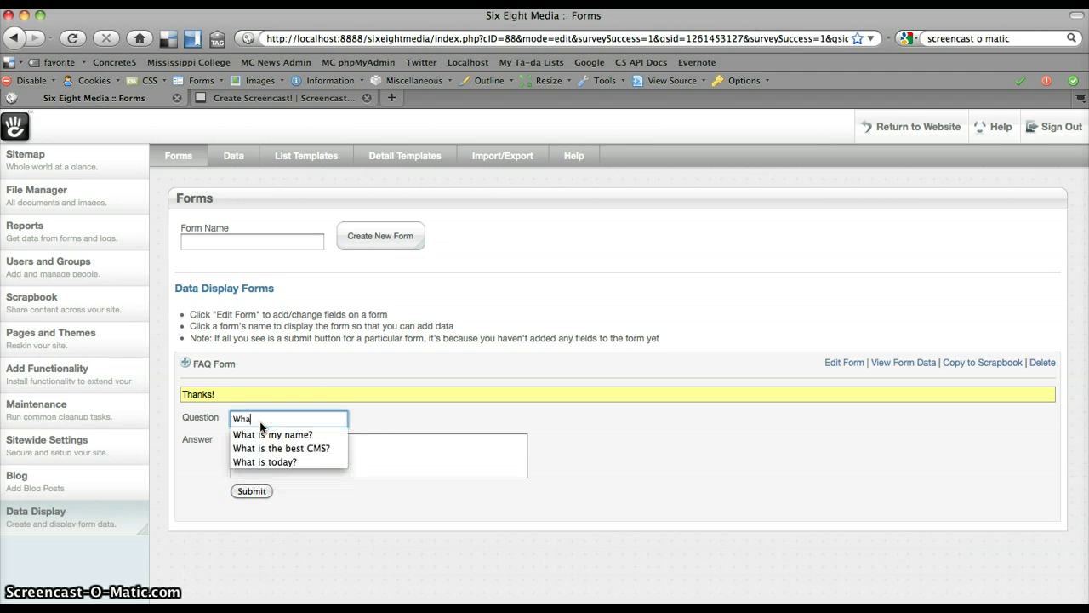
text(t is today?)
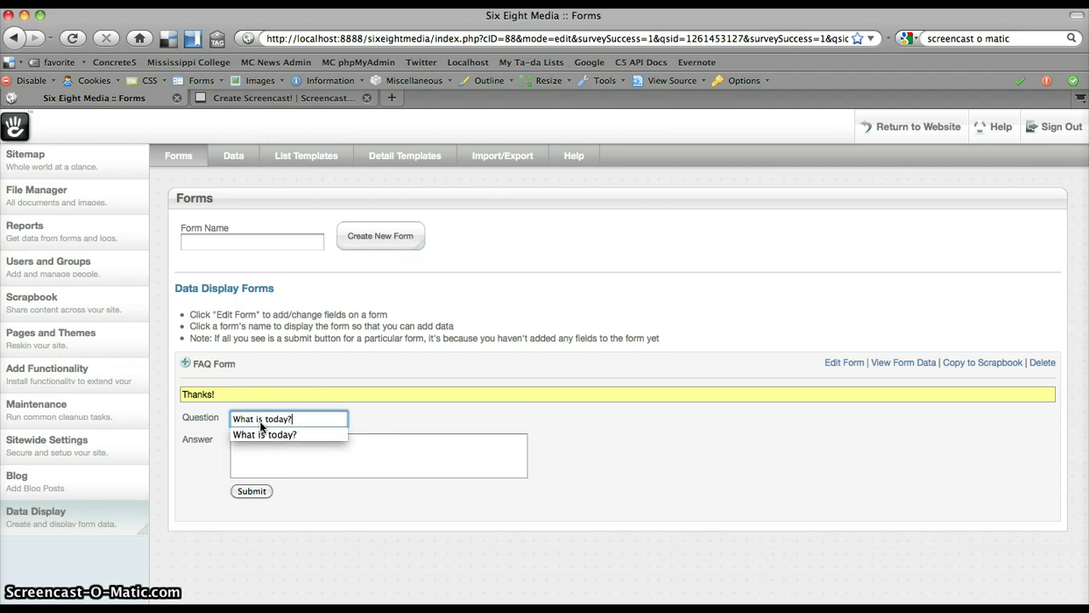
key(Tab)
text(Today is Monday.)
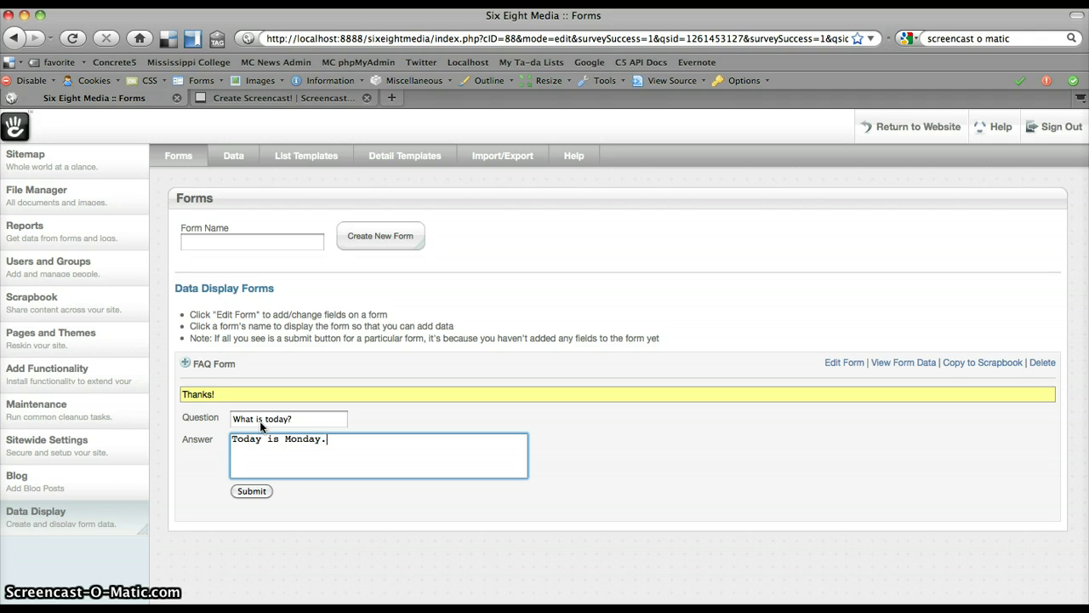
text(..)
click(259, 492)
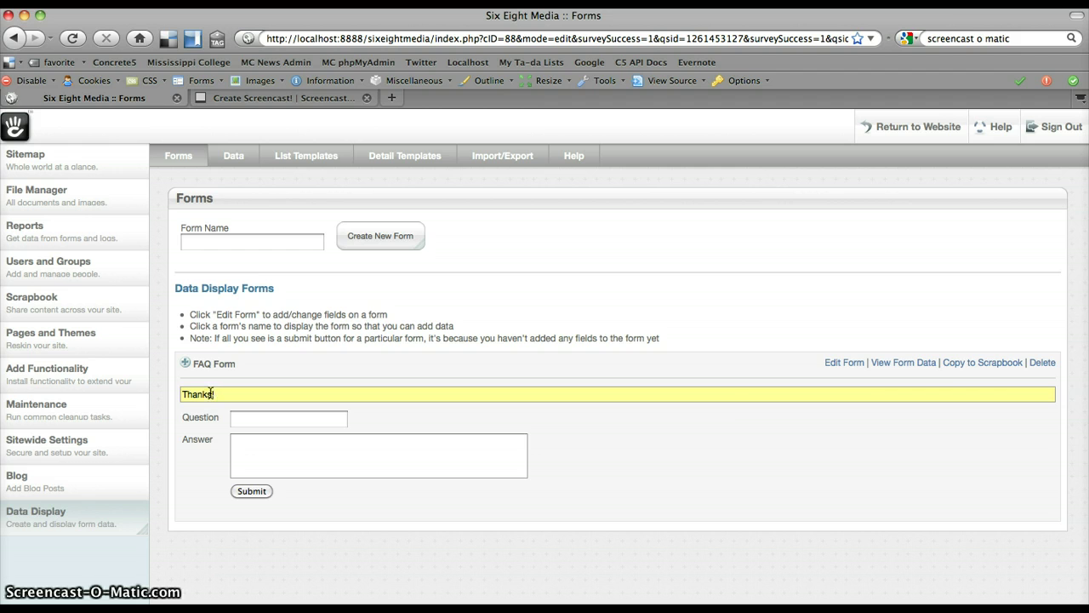
View the form data submitted to FAQ Form and look through its responses
click(902, 364)
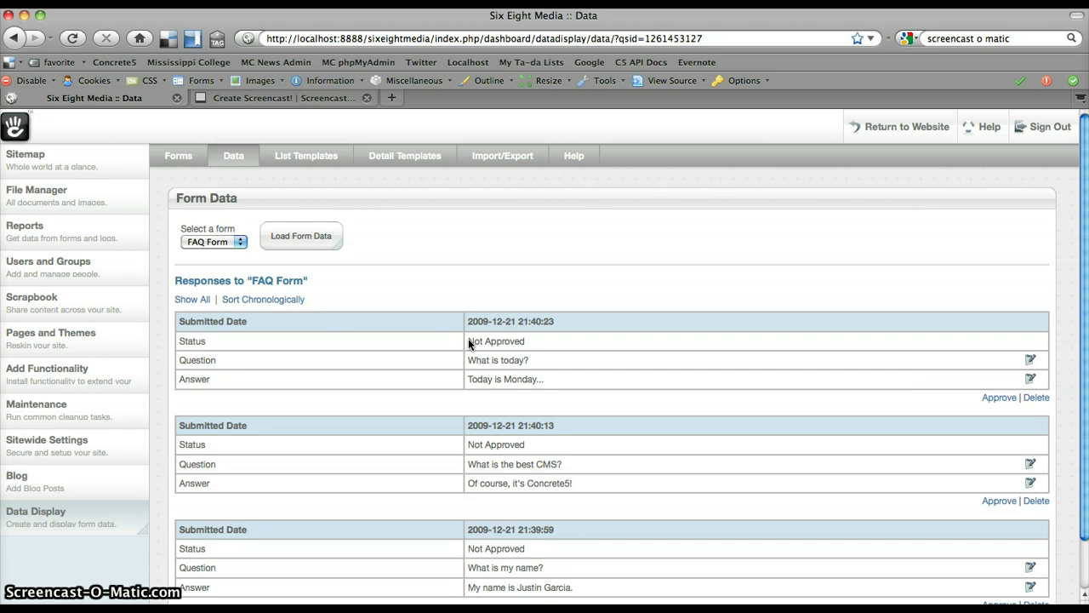
scroll(461, 326, down, 2)
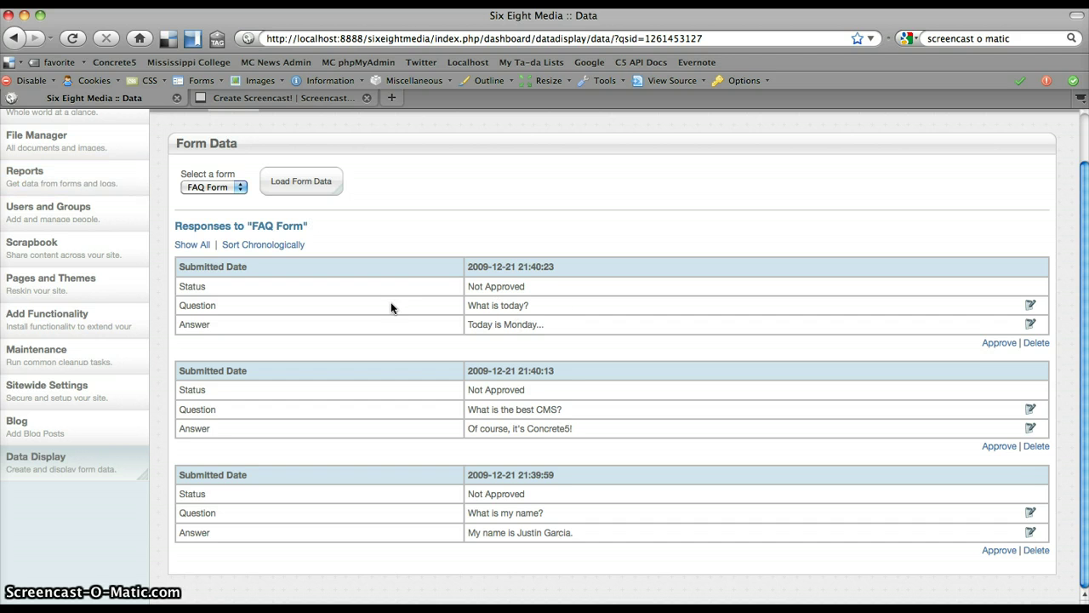
scroll(417, 305, up, 2)
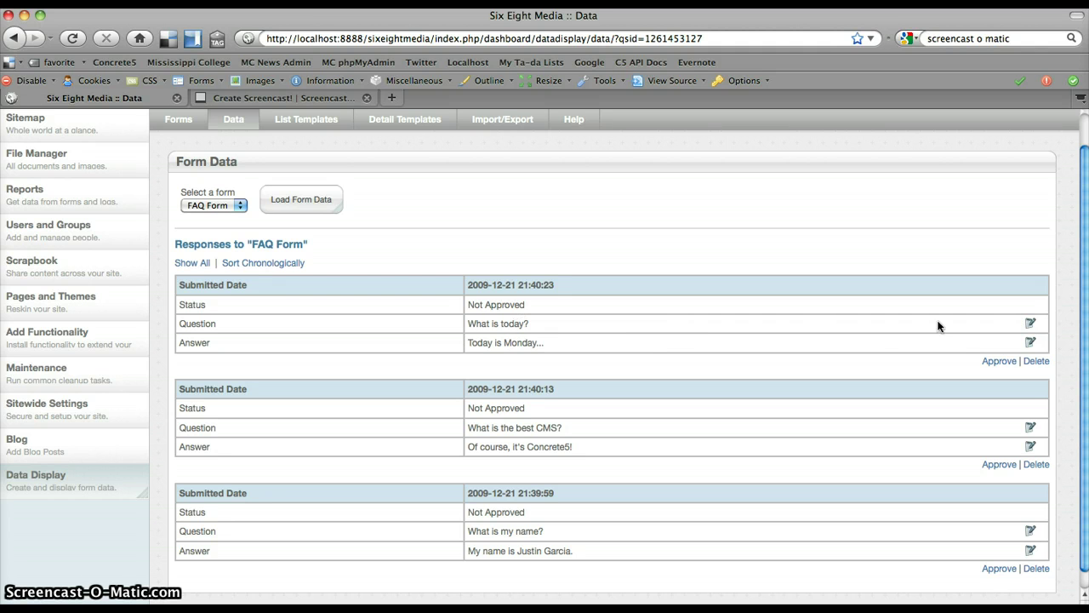
Change the answer to "What is today?" to "Today is Tuesday..." and save it
click(1030, 344)
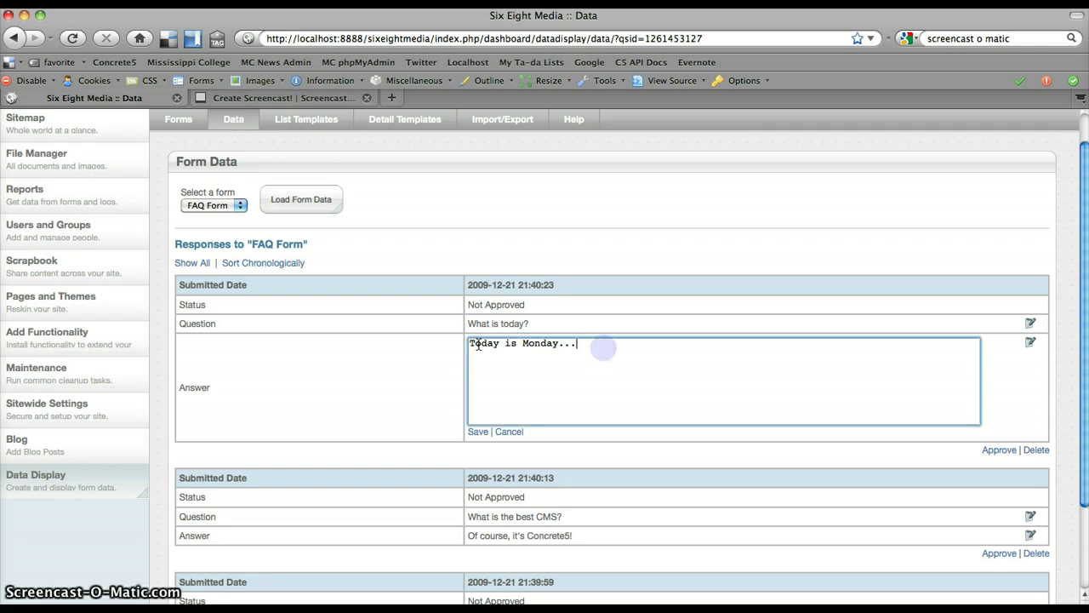
drag(522, 344, 560, 347)
text(Tuesday)
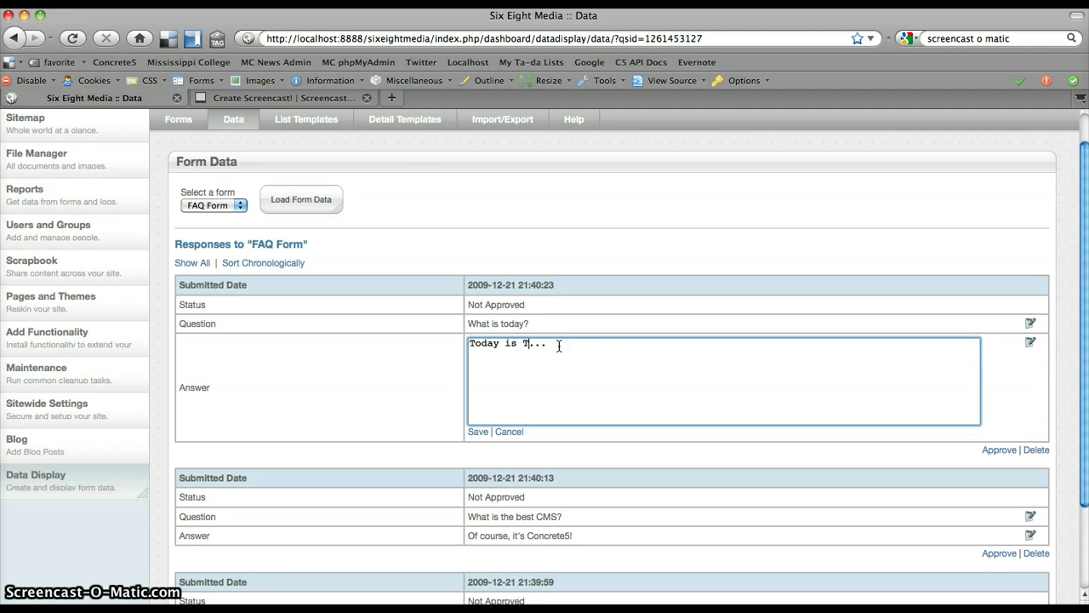
click(477, 432)
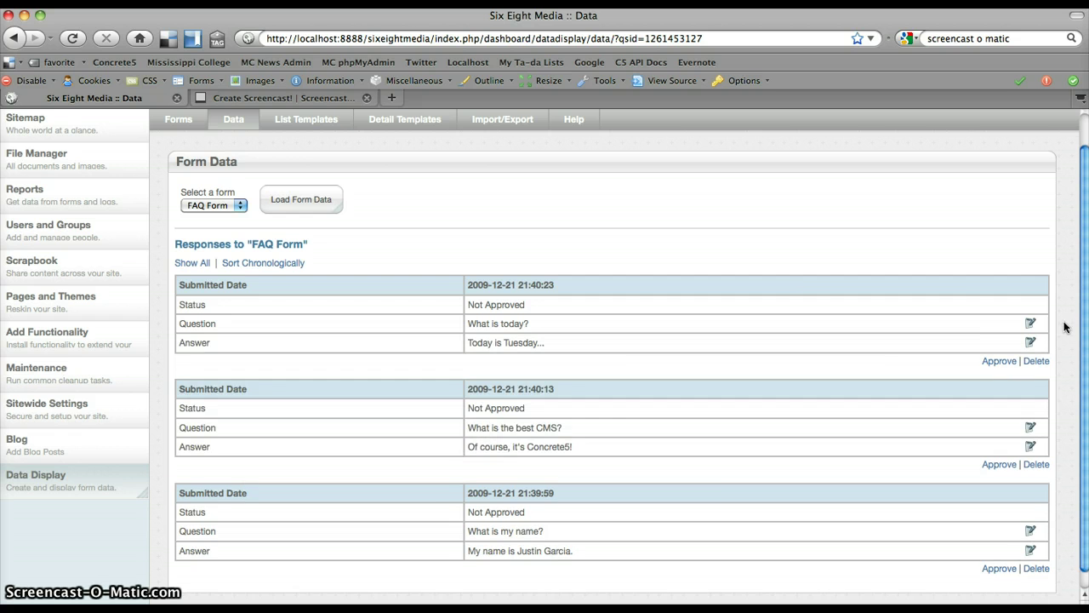
scroll(766, 451, down, 1)
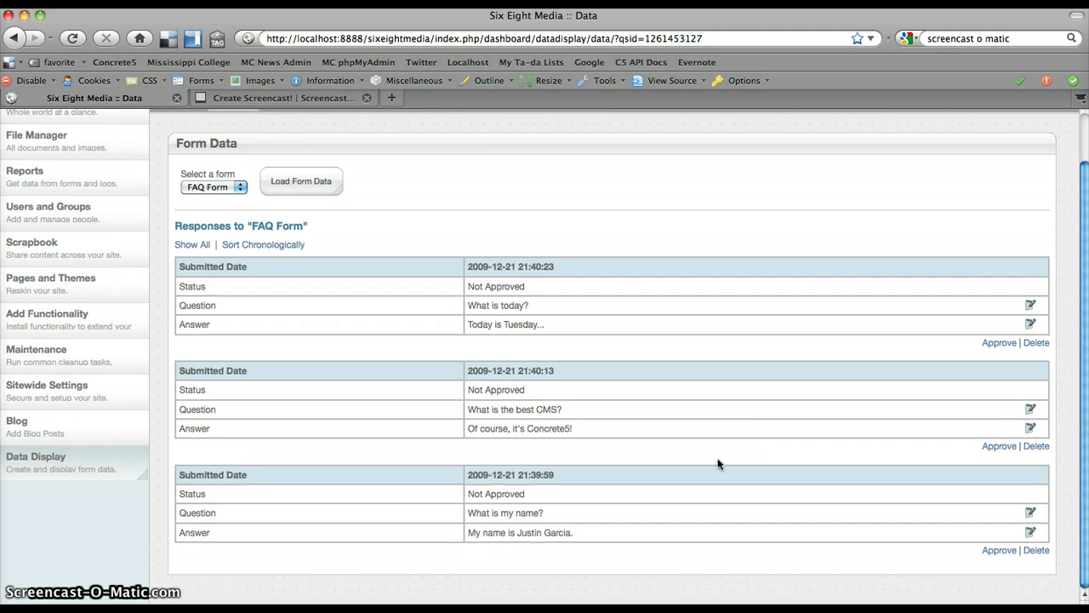
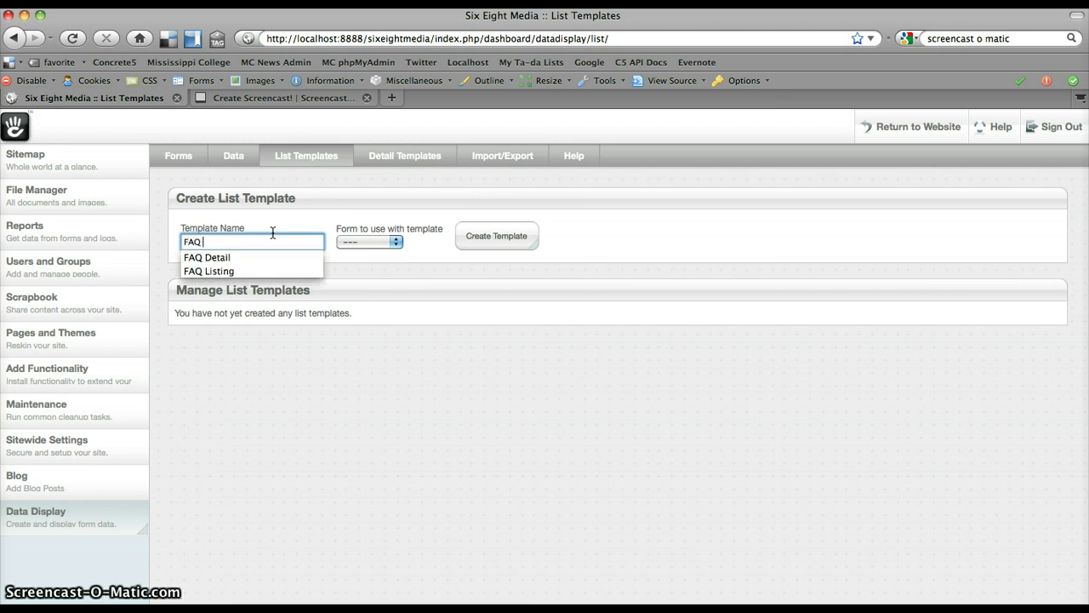
Create a list template named "FAQ Listing" that uses FAQ Form
text(Listing)
click(389, 242)
click(365, 263)
click(494, 236)
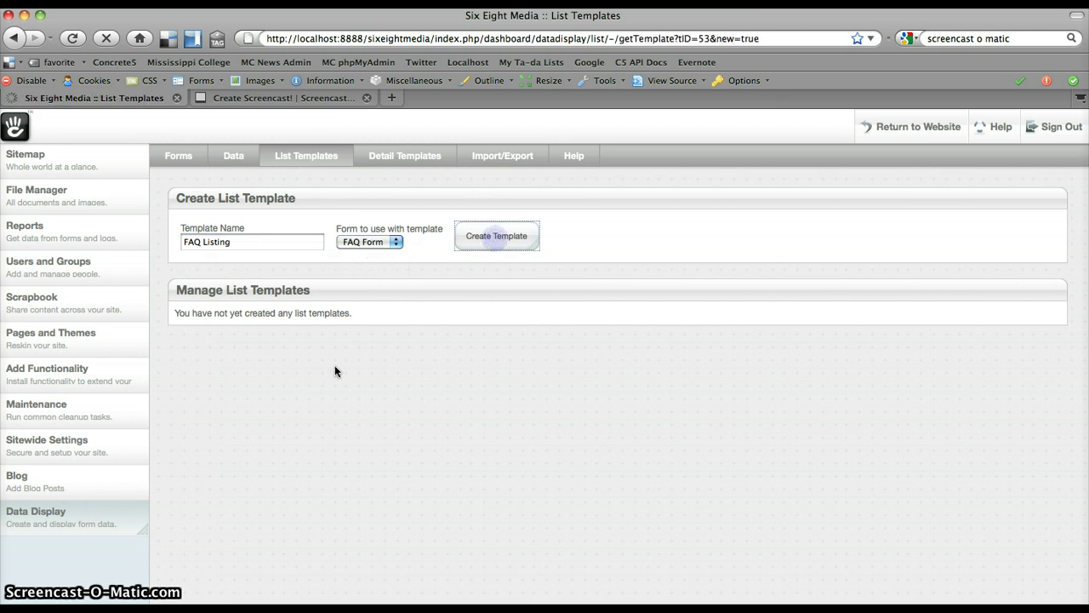
Enter <ul> as the list template's header and </ul> as its footer
click(257, 349)
text(<)
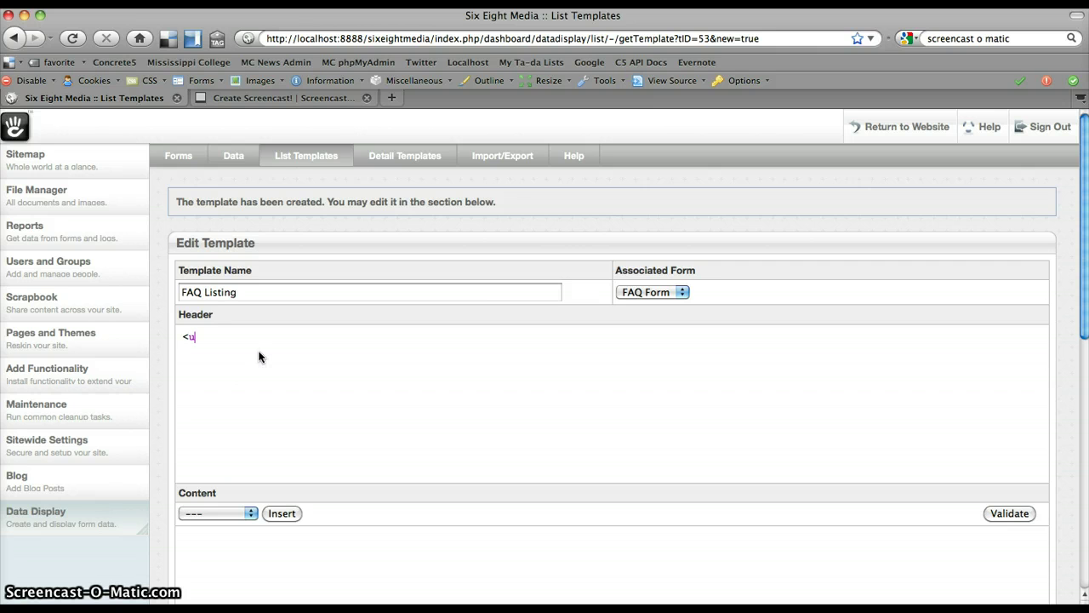
text(ul>)
scroll(260, 366, down, 10)
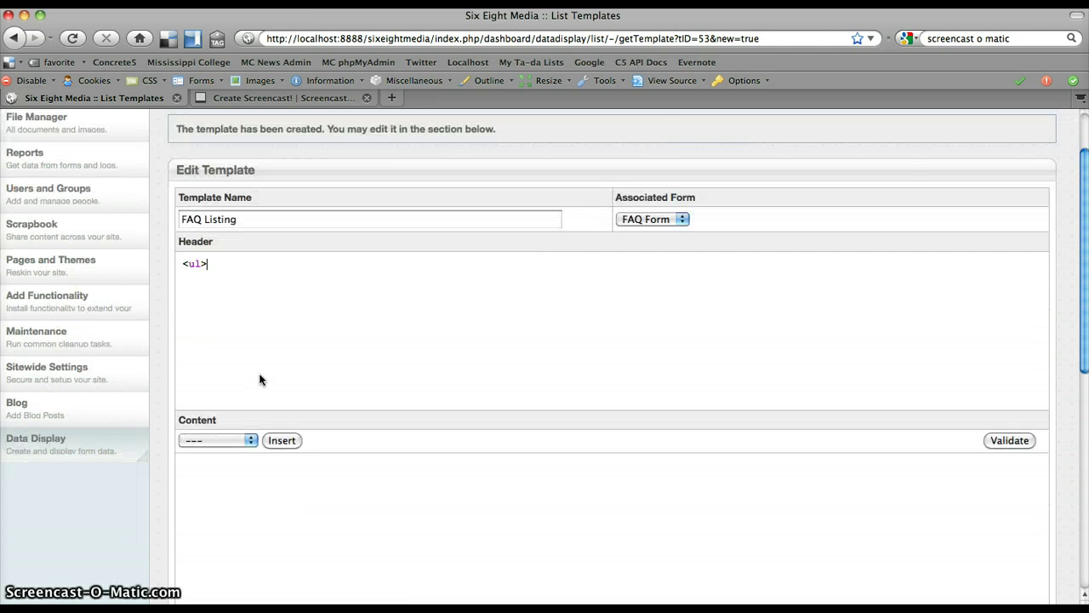
text(</ul>)
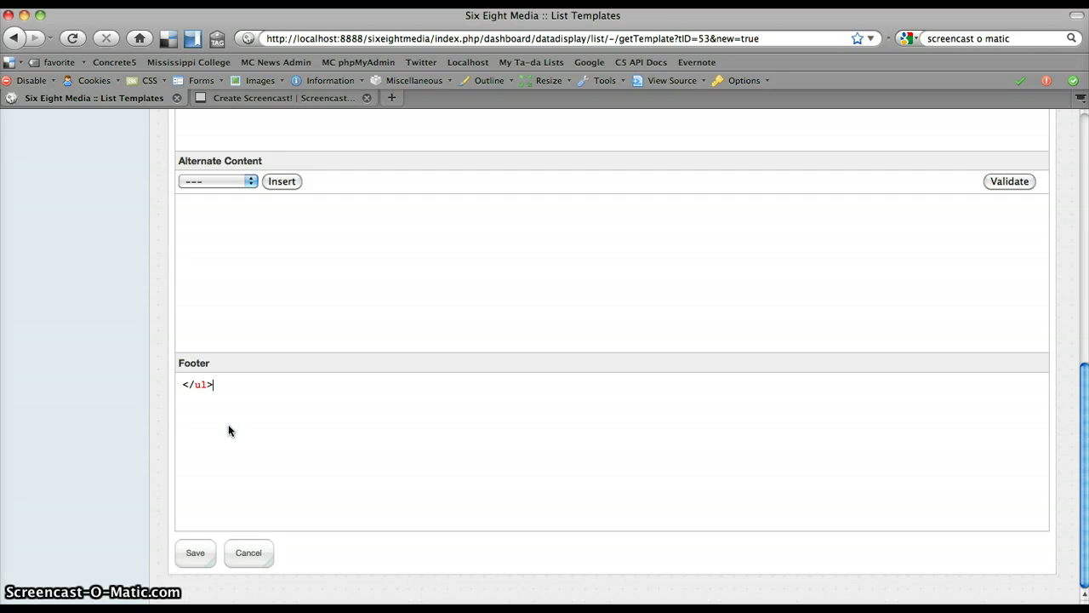
Start the list template's Content with a list item link, <li><a href="{{DETAILURL}}">, inserting the Detail URL placeholder
scroll(228, 429, up, 8)
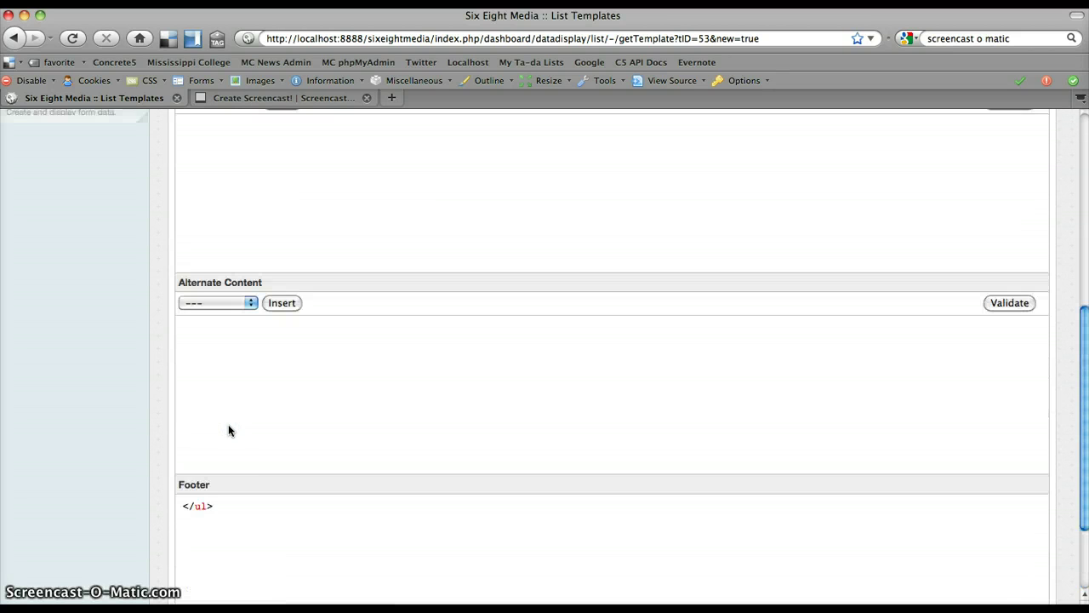
click(228, 368)
scroll(228, 369, up, 2)
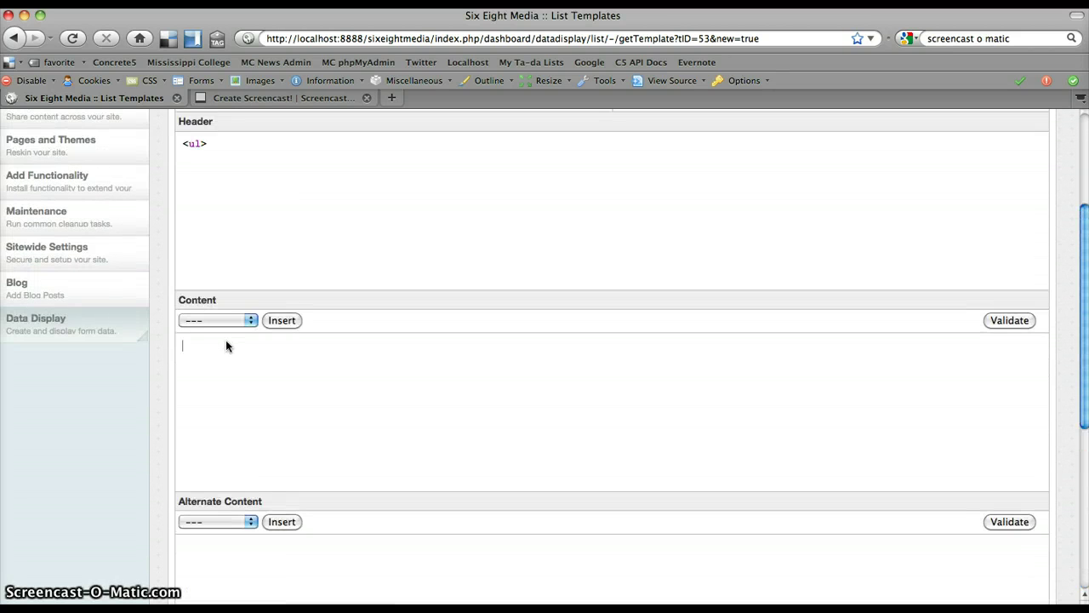
click(228, 322)
click(229, 322)
click(221, 352)
text(<li><a href=")
click(211, 322)
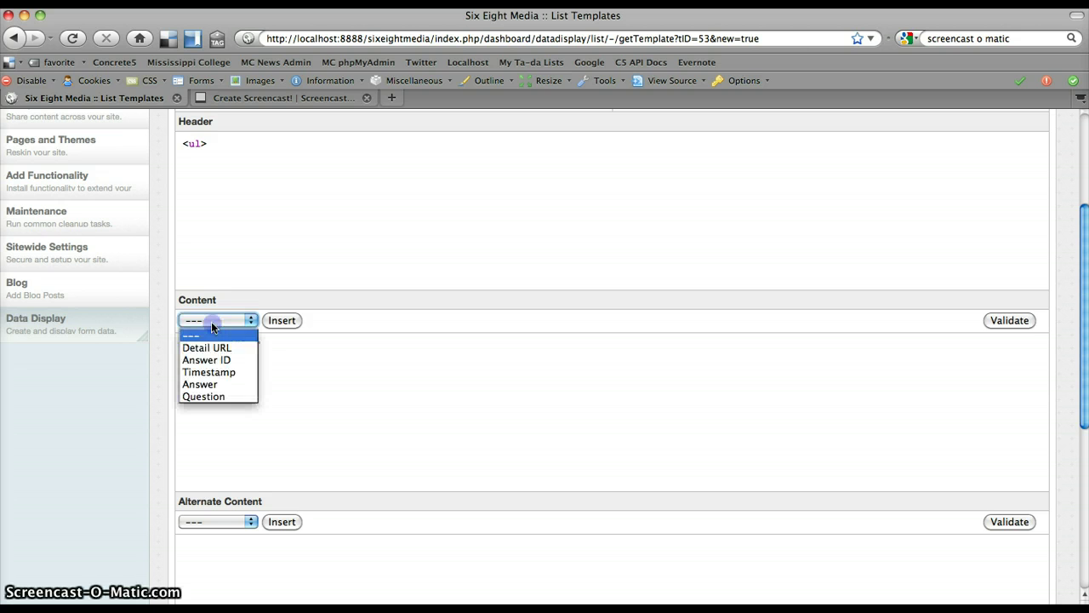
click(206, 397)
click(206, 397)
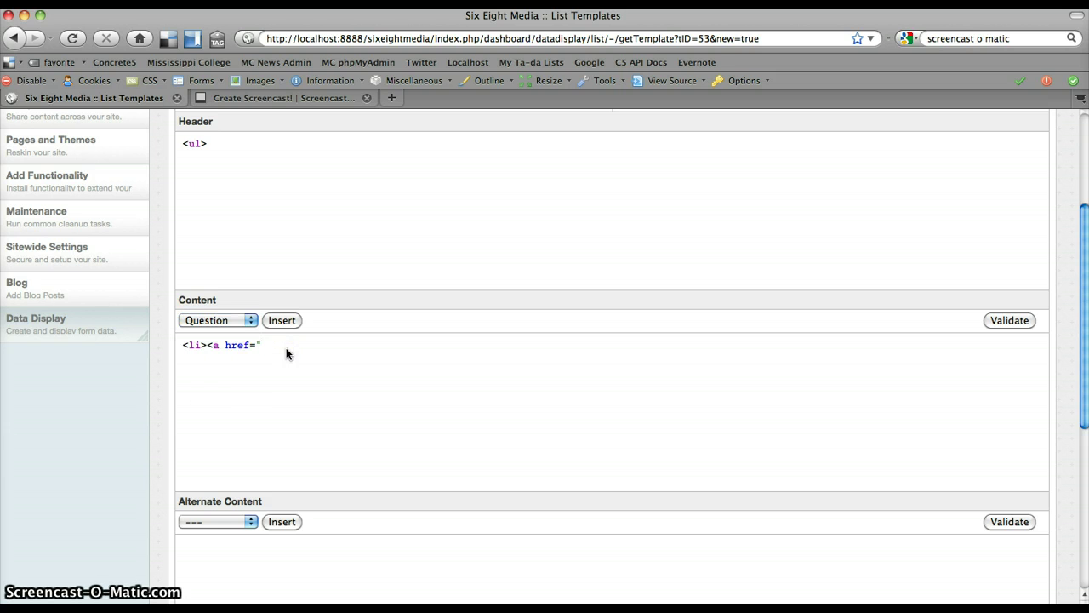
click(217, 320)
click(215, 349)
click(286, 321)
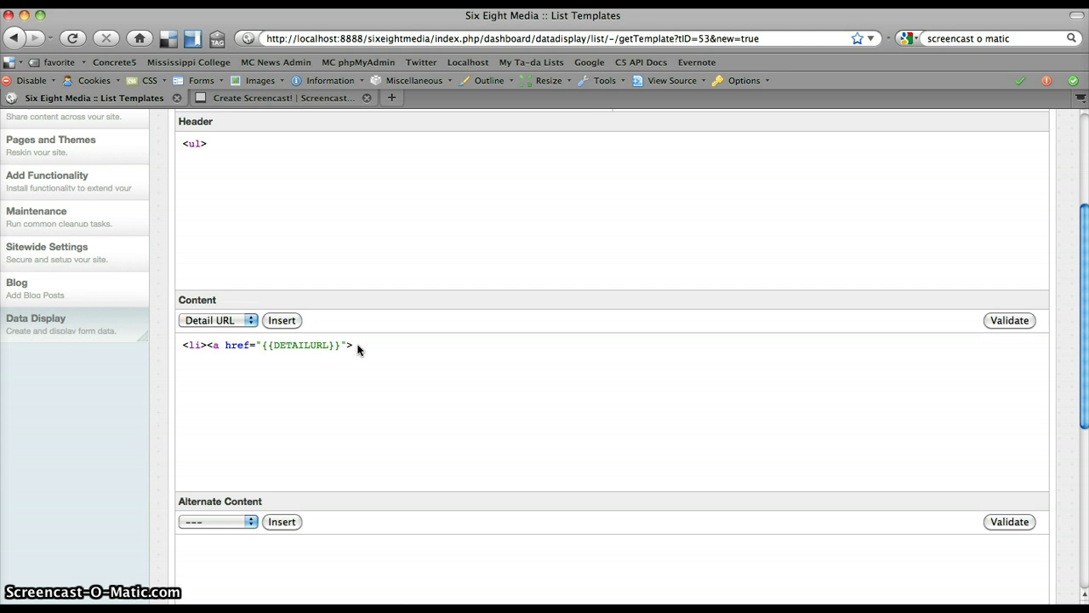
Insert the Question field as the link text and close the item with </a></li>
click(212, 321)
click(209, 394)
click(276, 322)
text(</a></li>)
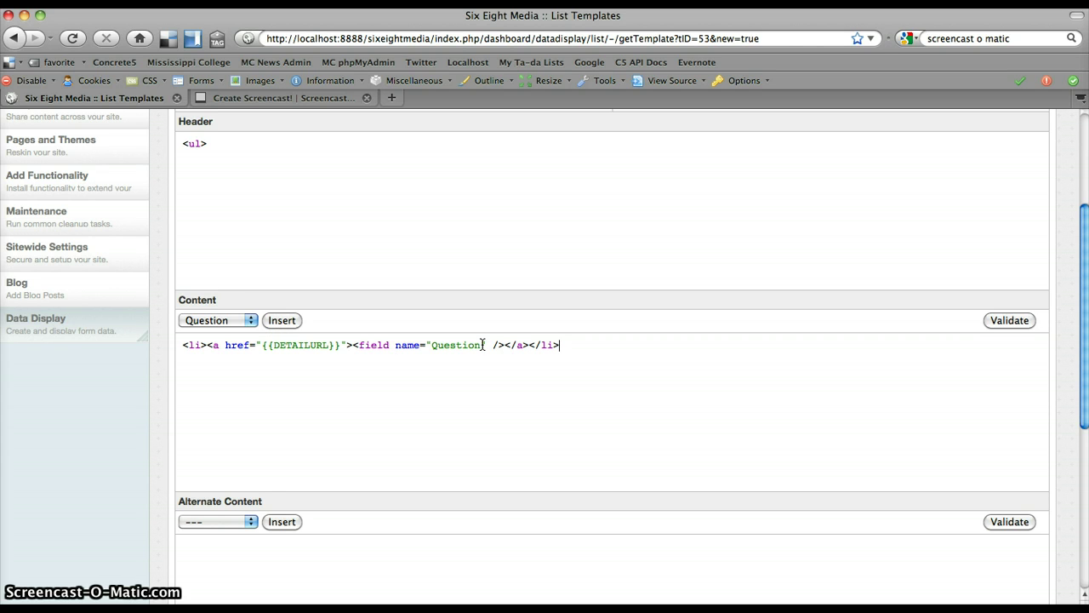
Review the opening and closing list tags in the list template's header and footer
click(275, 140)
click(233, 141)
scroll(246, 195, down, 5)
scroll(218, 357, down, 4)
triple_click(258, 382)
scroll(247, 332, up, 4)
scroll(253, 315, up, 3)
Examine the parts of the Content code: the list item, the detail link and the Question field tag
drag(183, 308, 561, 310)
click(562, 309)
click(209, 309)
drag(212, 309, 261, 313)
click(298, 308)
click(340, 309)
click(261, 312)
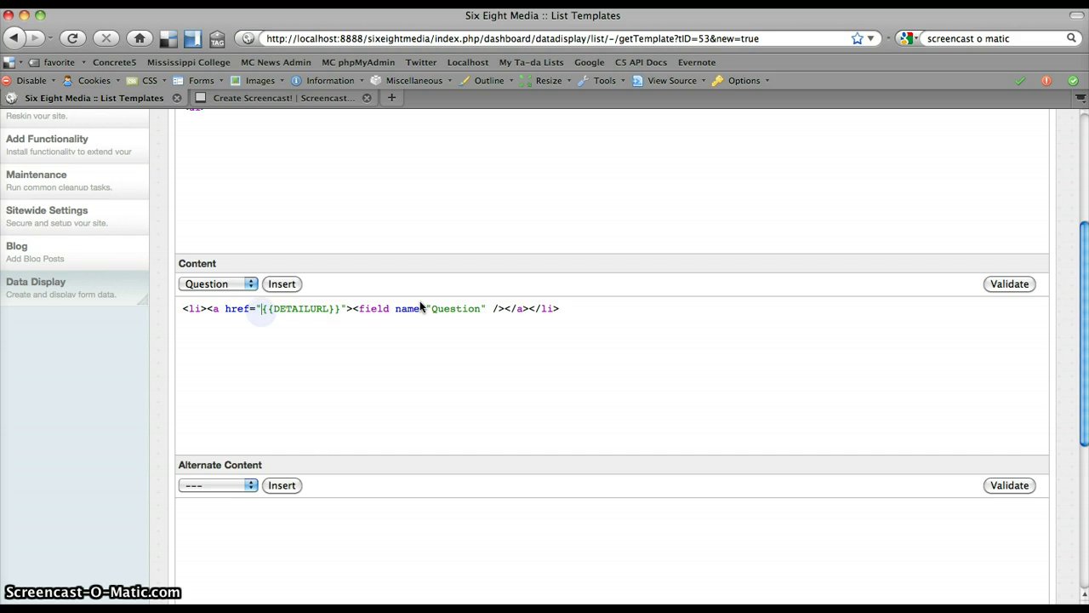
drag(353, 309, 503, 311)
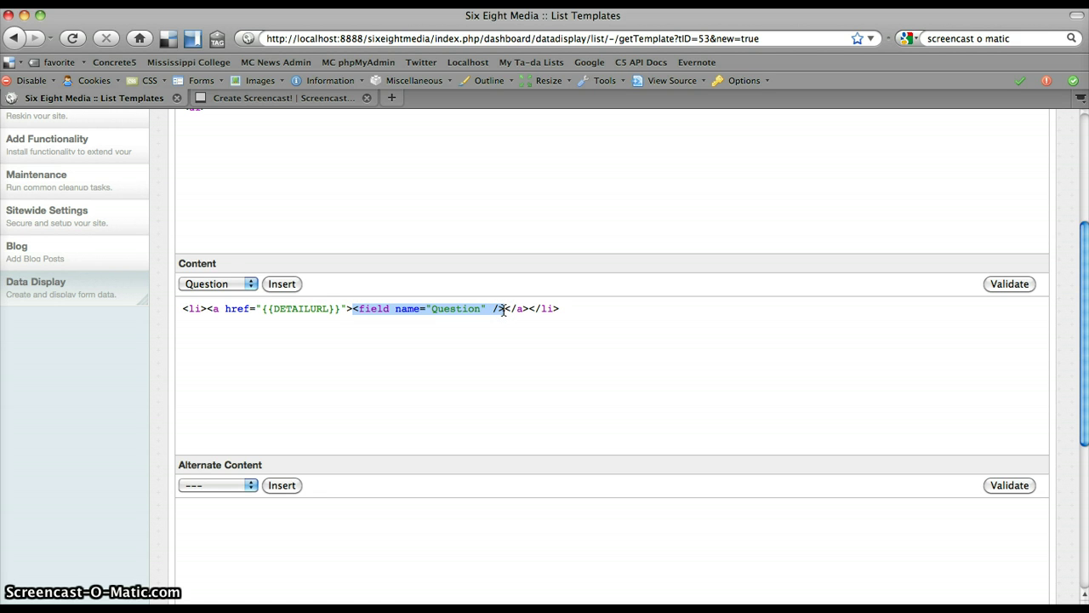
click(503, 312)
drag(480, 310, 423, 312)
click(581, 309)
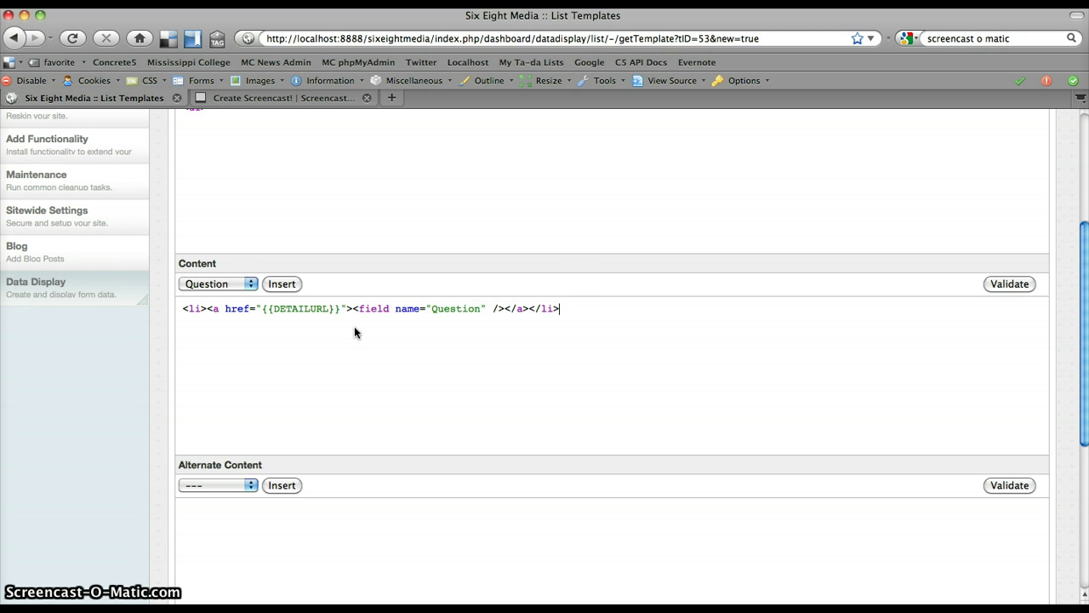
Save the FAQ Listing template
scroll(243, 374, down, 5)
click(202, 488)
click(195, 552)
Look over the saved template's Content line and the markup that repeats for each FAQ entry
scroll(335, 375, down, 3)
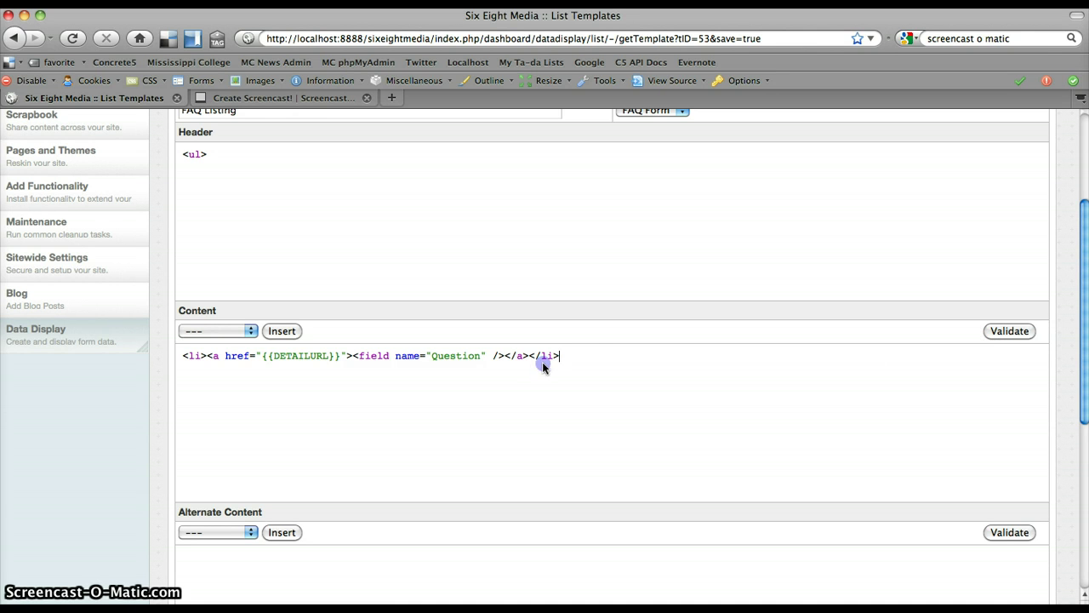
drag(596, 355, 195, 355)
click(195, 354)
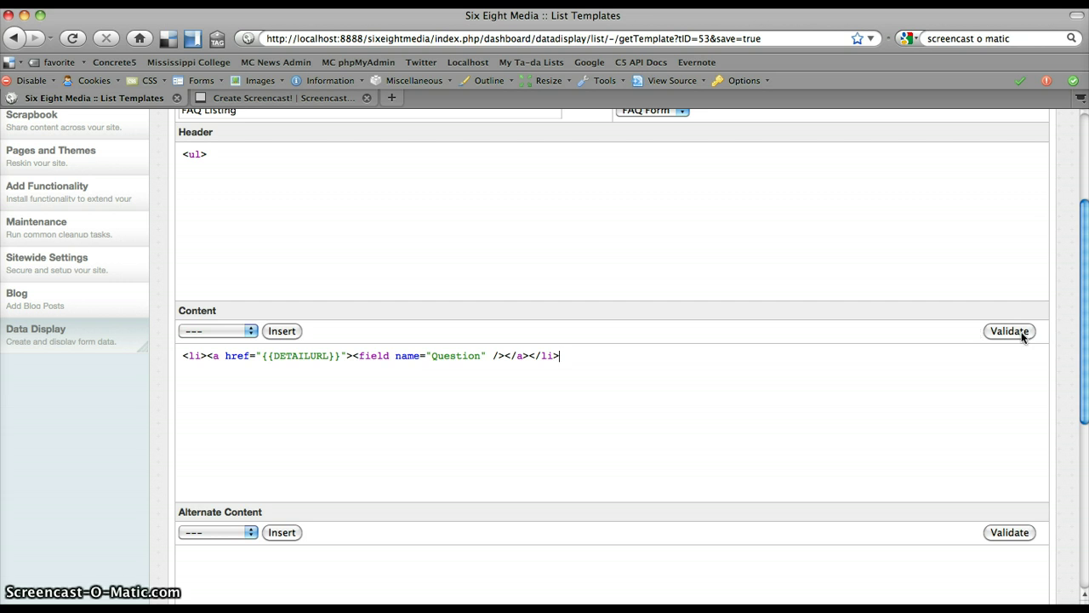
drag(553, 354, 286, 357)
click(296, 364)
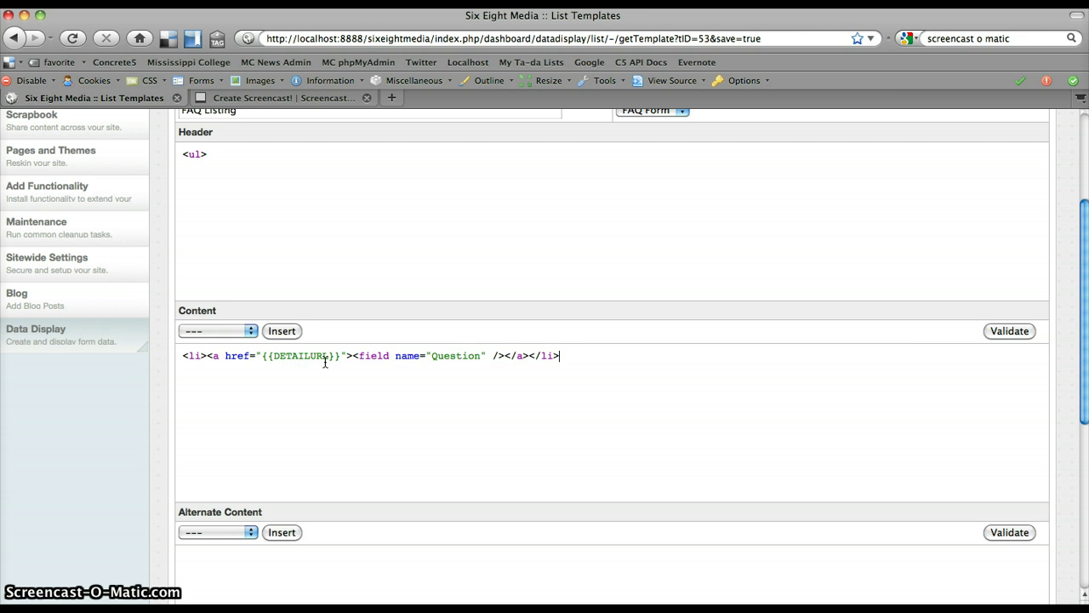
drag(571, 366, 176, 361)
click(176, 360)
right_click(183, 356)
click(184, 356)
drag(184, 356, 548, 355)
click(476, 356)
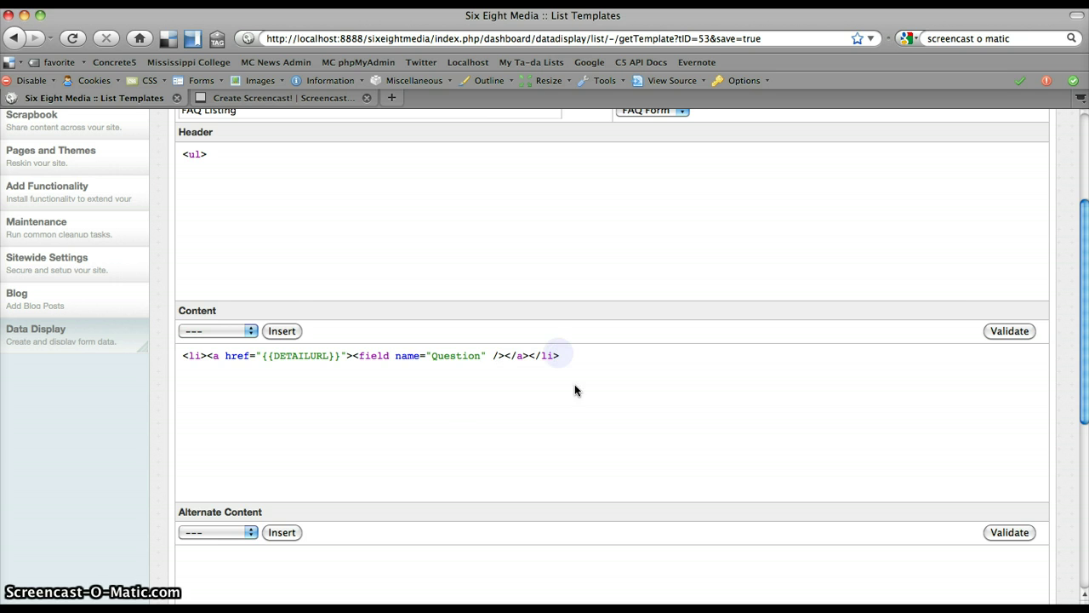
Create a detail template named "FAQ Detail" that uses FAQ Form
scroll(243, 442, up, 3)
scroll(242, 442, up, 2)
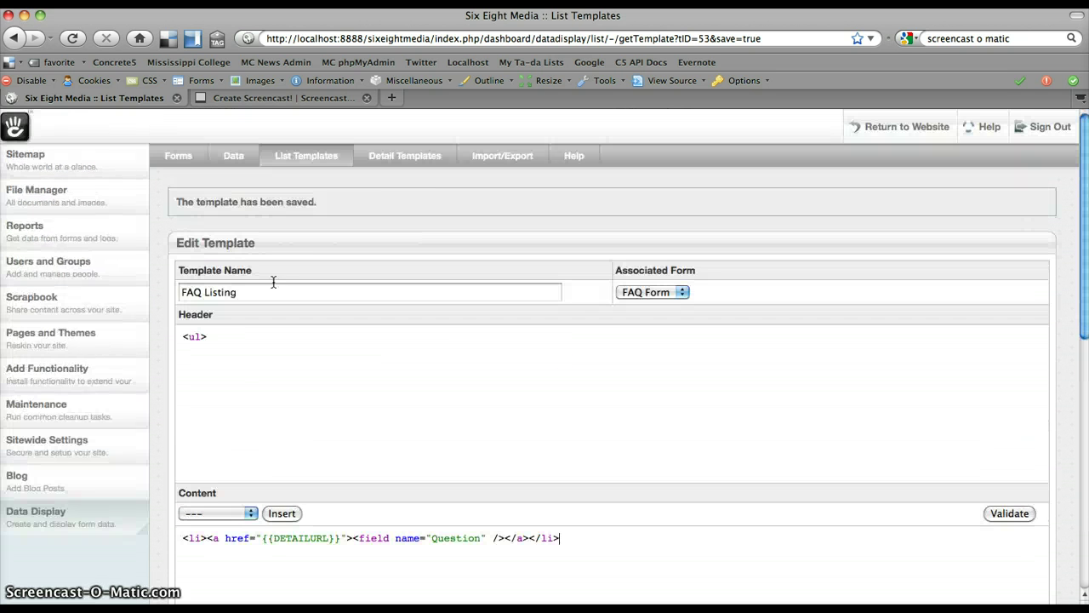
click(402, 165)
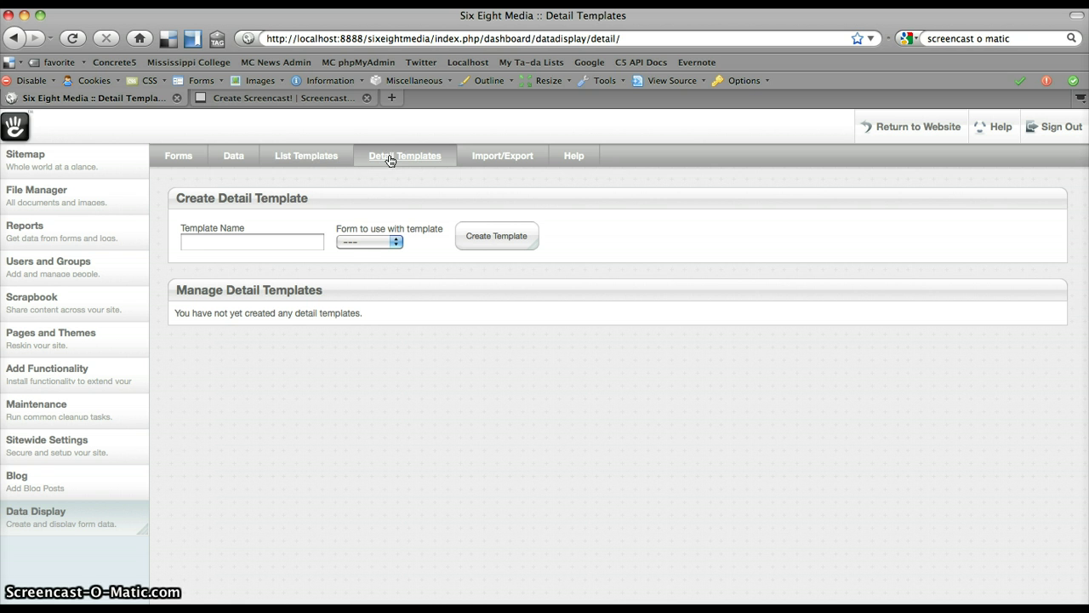
click(266, 251)
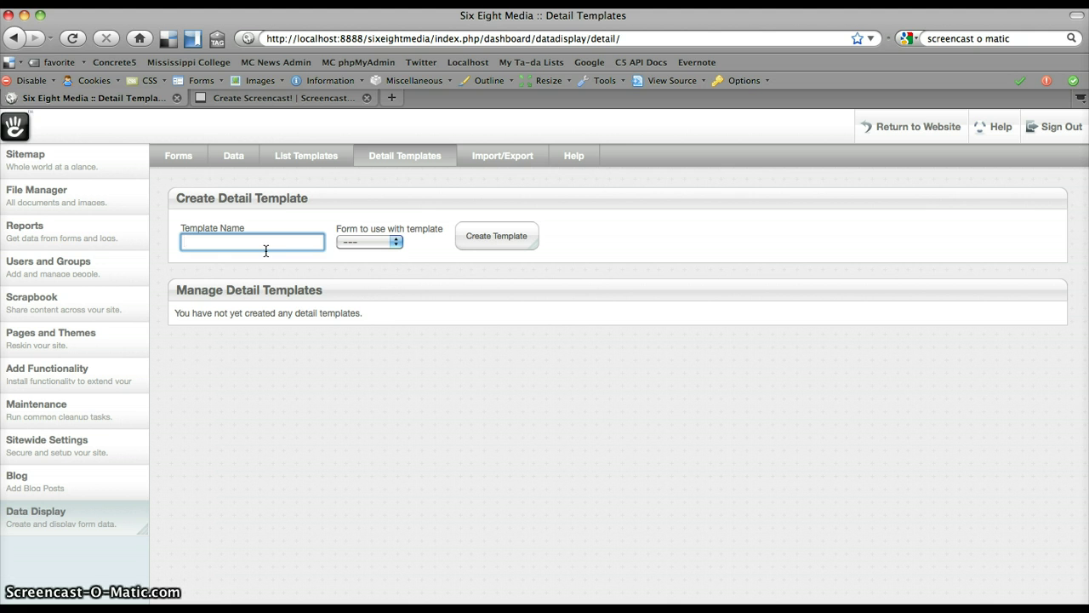
text(FAQ )
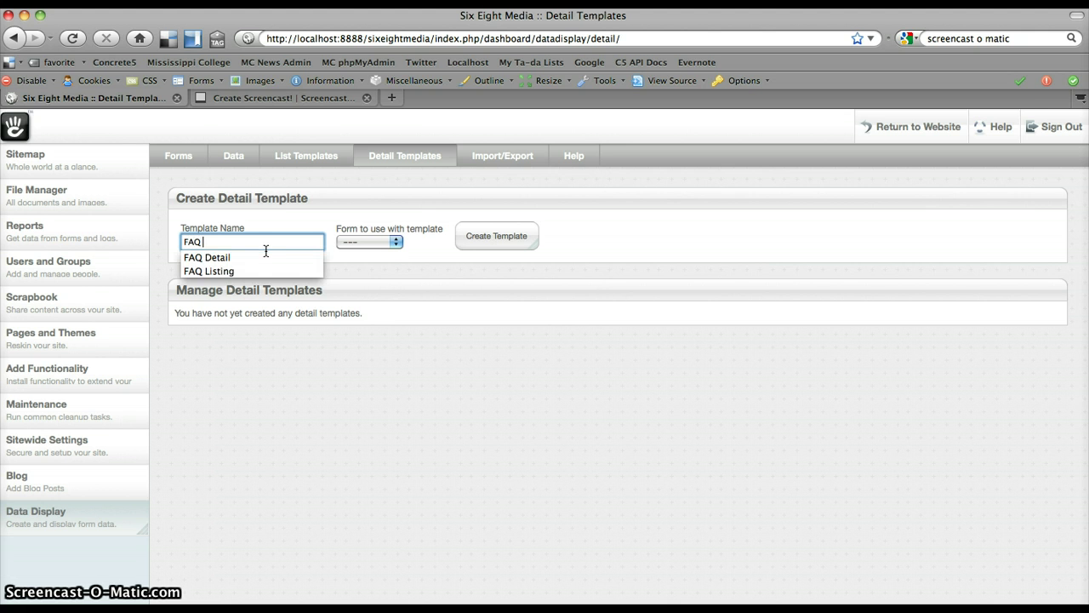
text(Detail)
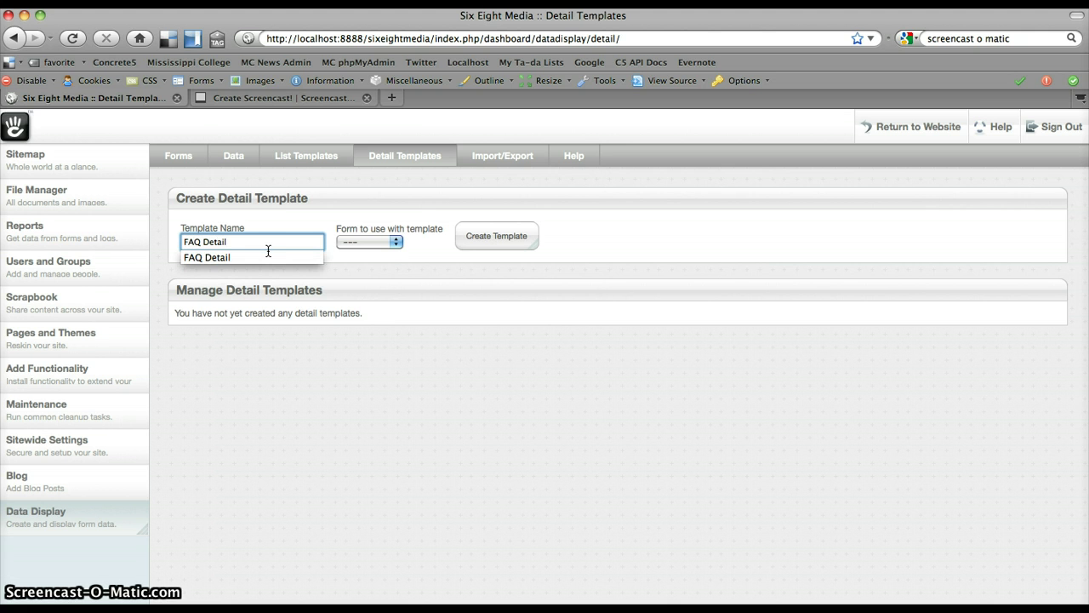
click(379, 241)
click(366, 261)
click(486, 236)
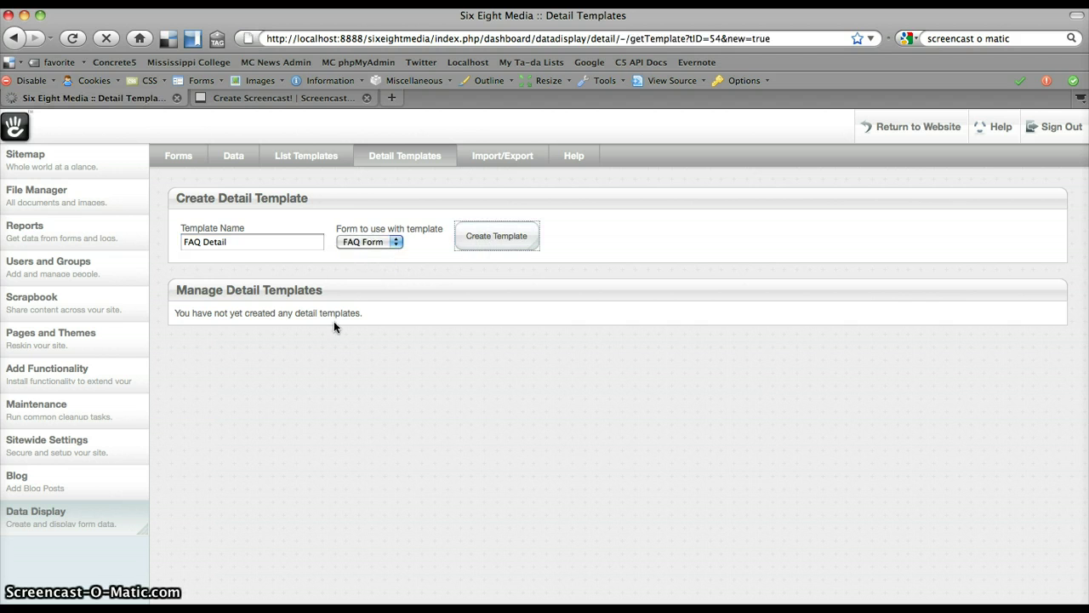
Add an <h2> heading containing the Question field to the detail template's Content
click(224, 383)
text(<h3)
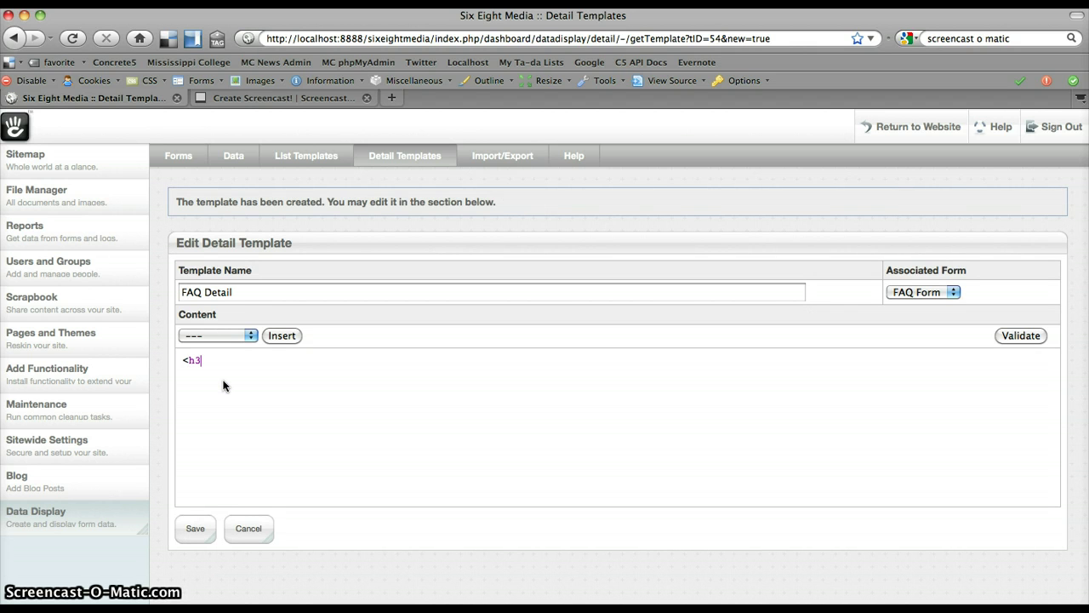
text(h2>)
click(202, 335)
click(198, 412)
click(276, 334)
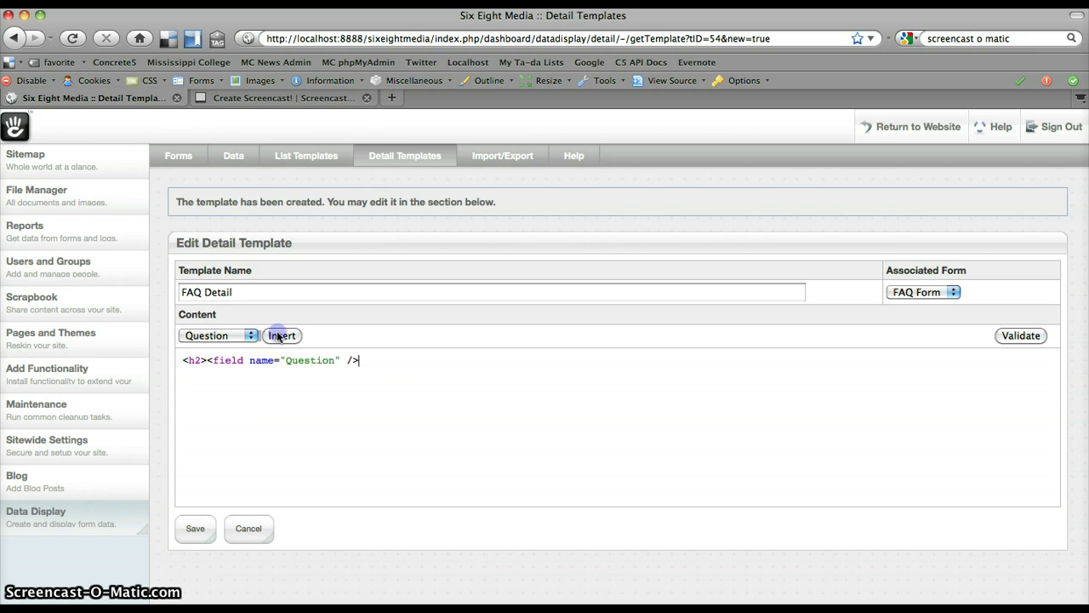
text(</h2>)
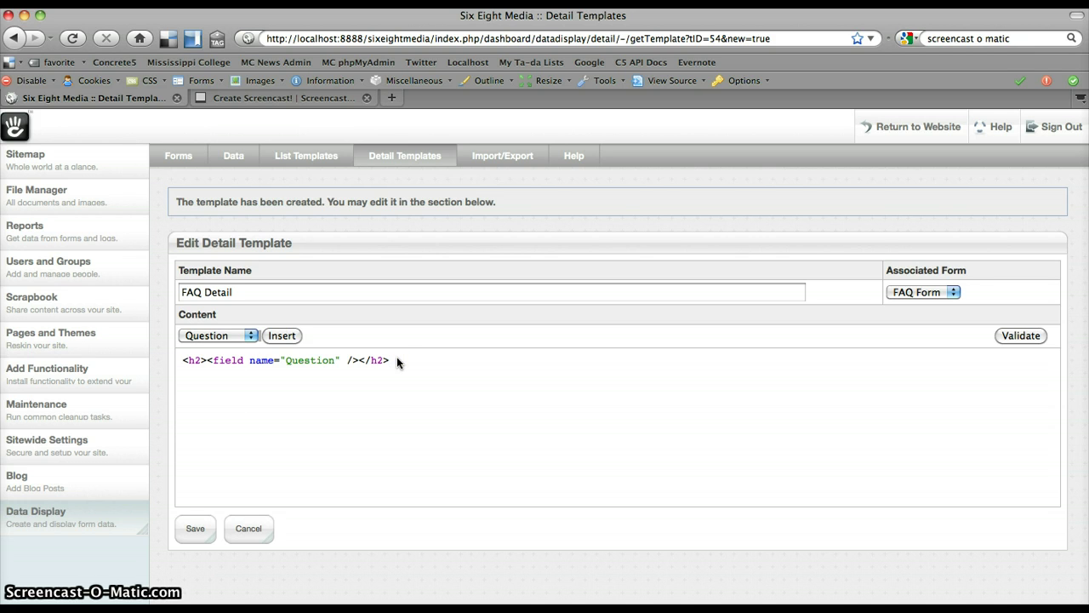
Add a <p> paragraph containing the Answer field below the Question heading
text(<p>)
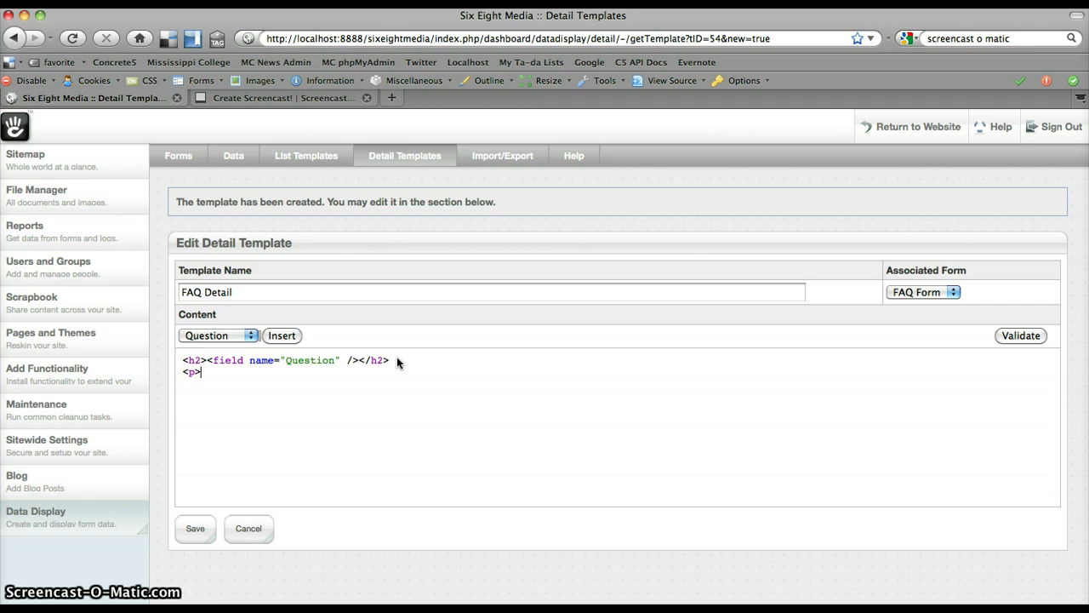
click(205, 335)
click(199, 399)
click(276, 336)
text(</p> )
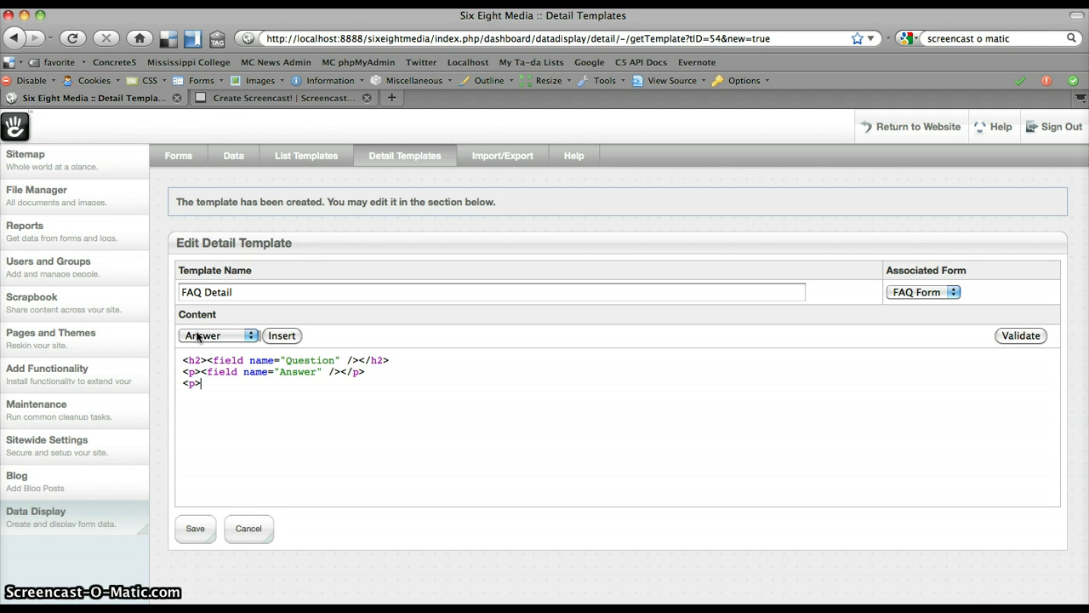
Add a paragraph with a "Return to FAQ List" link pointing to the List URL placeholder below the answer, and save the template
text(<p><a href=")
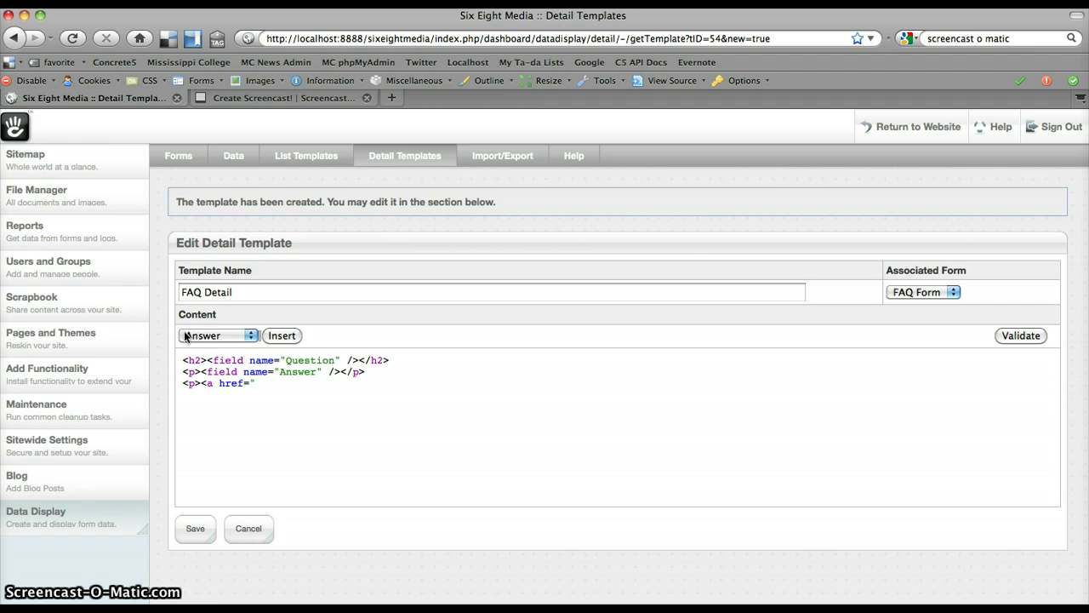
click(204, 336)
click(200, 362)
click(281, 335)
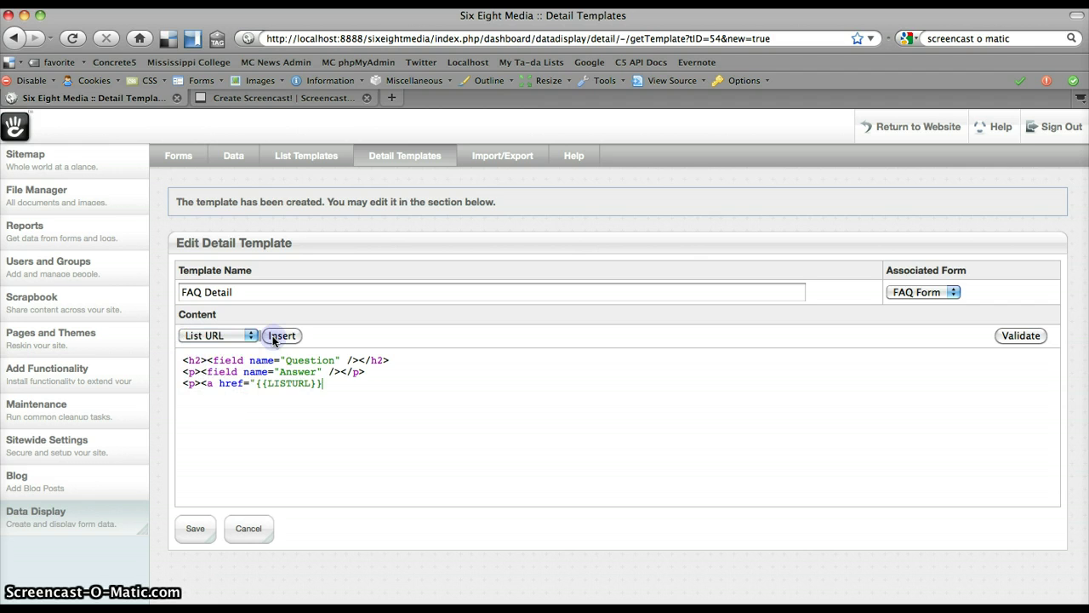
text(">Return to FAQ List</a)
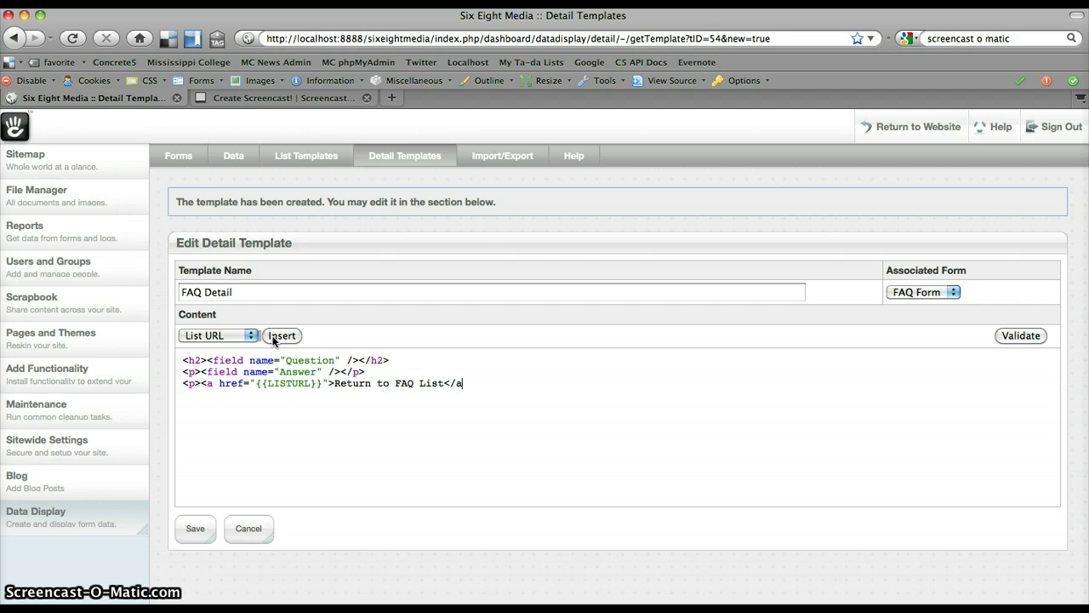
text(></p>)
click(192, 524)
click(324, 389)
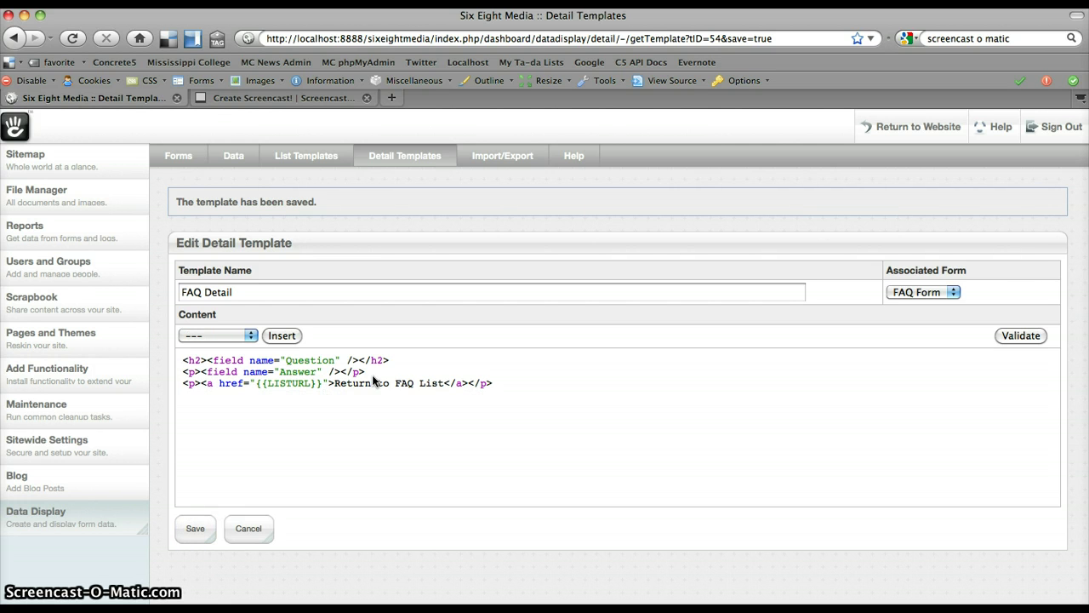
Visit the Data Display page from the sitemap and put it into edit mode
click(92, 170)
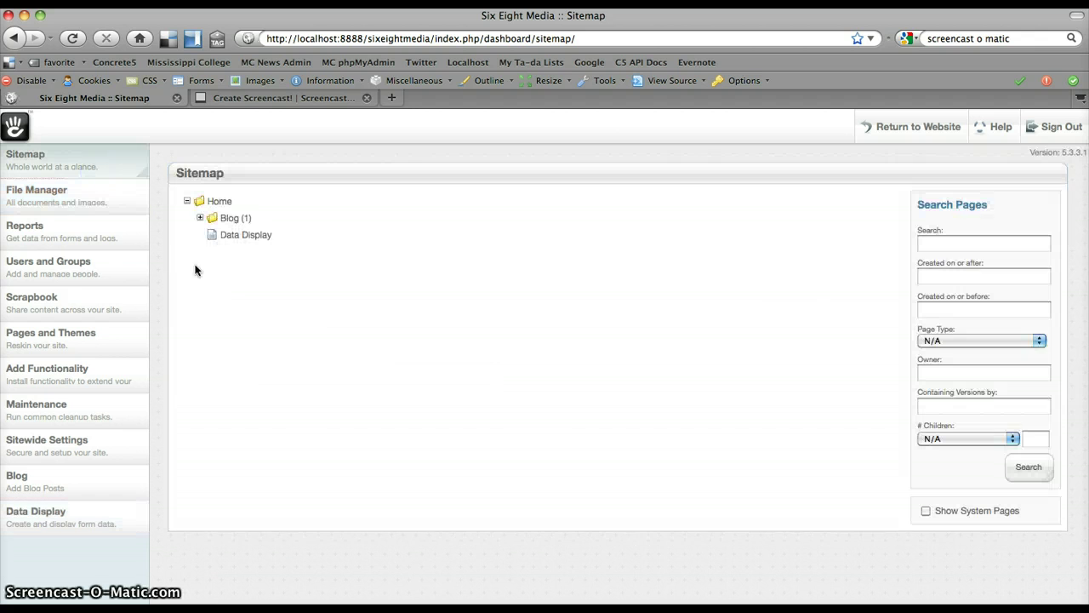
click(237, 239)
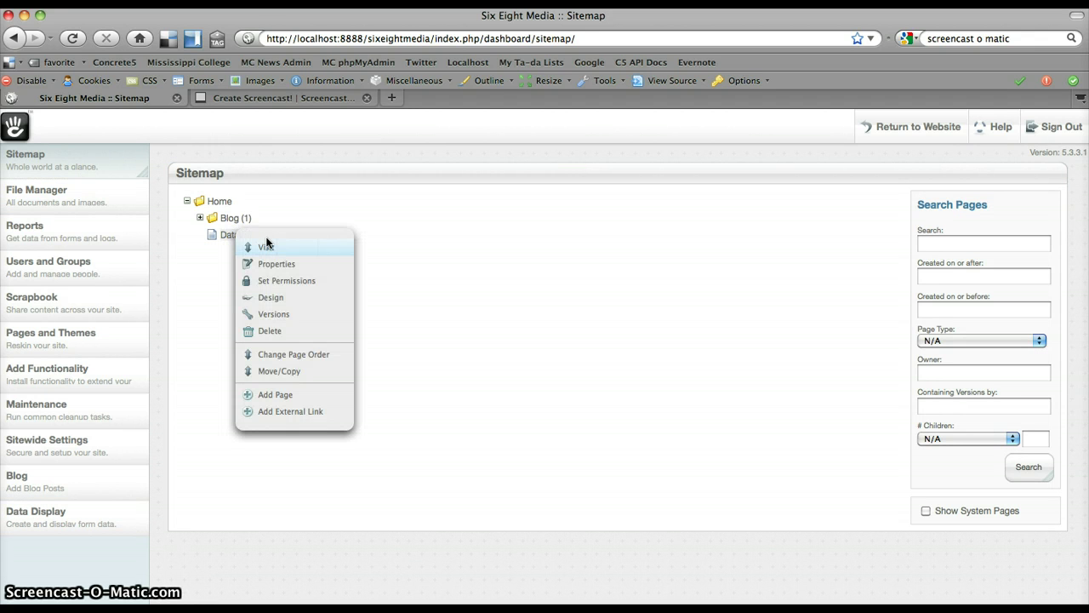
click(197, 258)
click(231, 236)
click(254, 246)
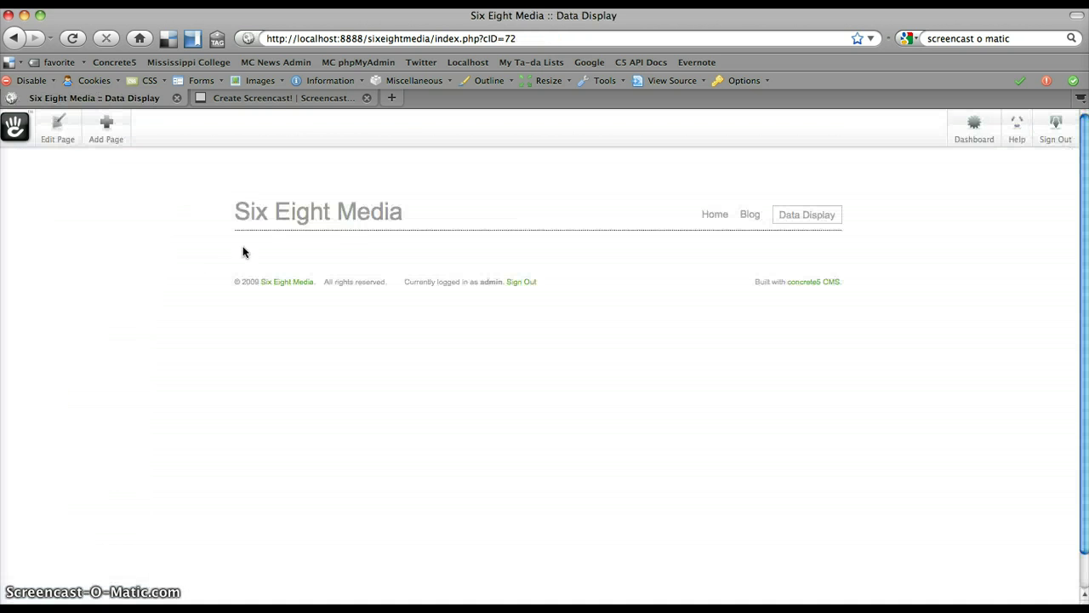
click(72, 139)
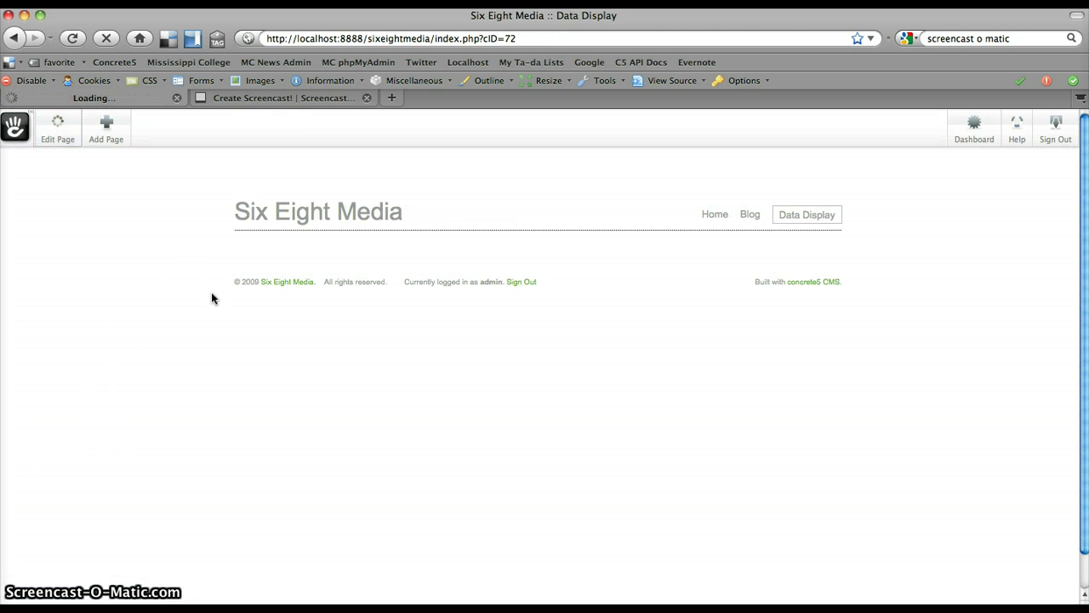
Delete the existing block from the page's Main area
click(285, 312)
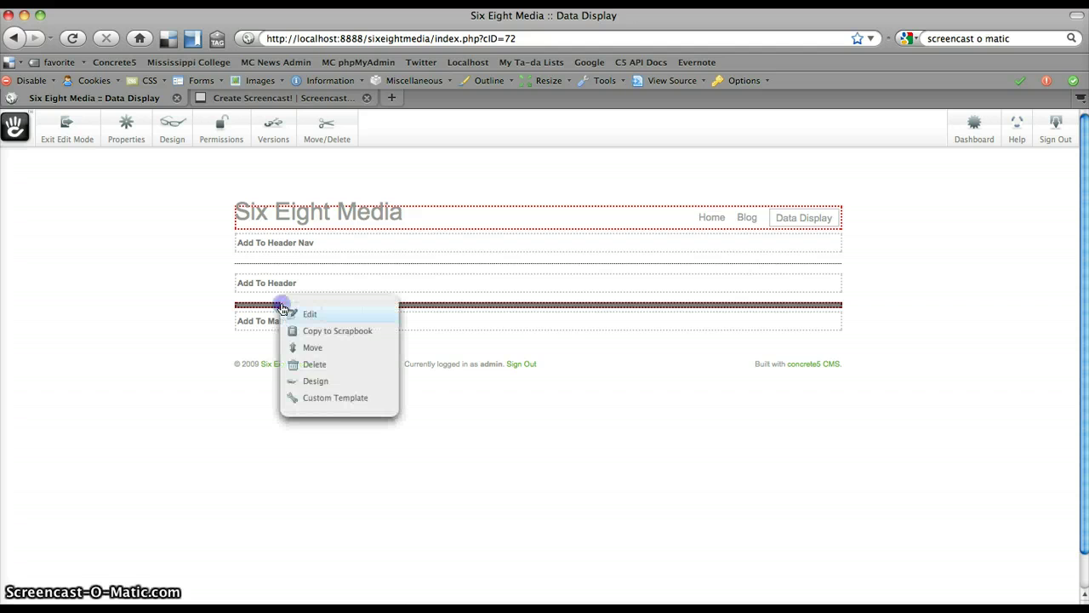
drag(313, 380, 307, 371)
click(306, 364)
click(637, 99)
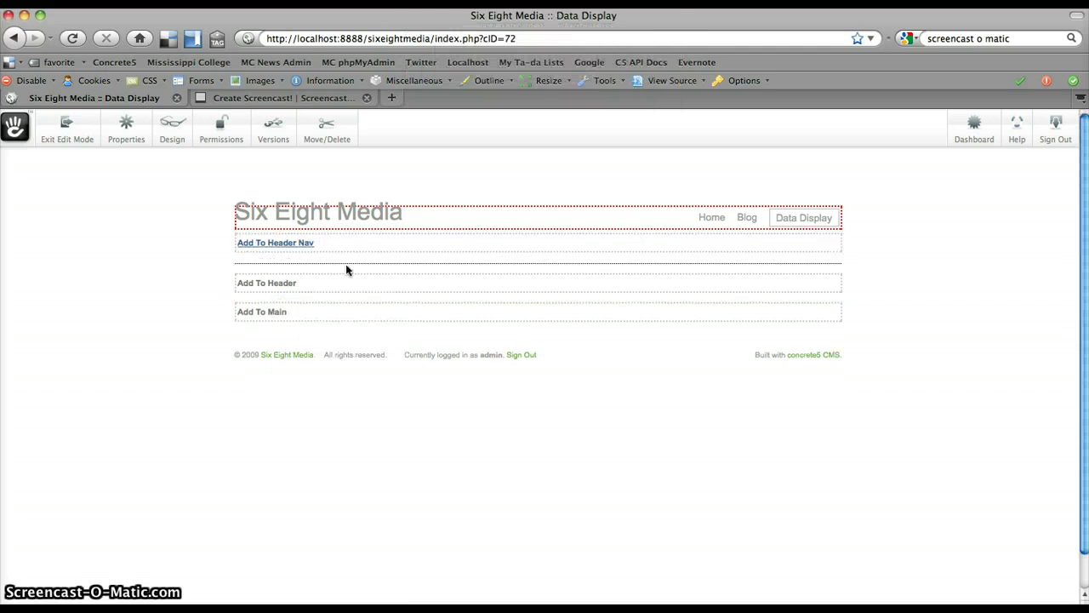
Set up a new Data Display block for the Main area with FAQ Form, the FAQ Listing list template and the FAQ Detail detail template
click(263, 312)
scroll(409, 345, down, 10)
click(402, 535)
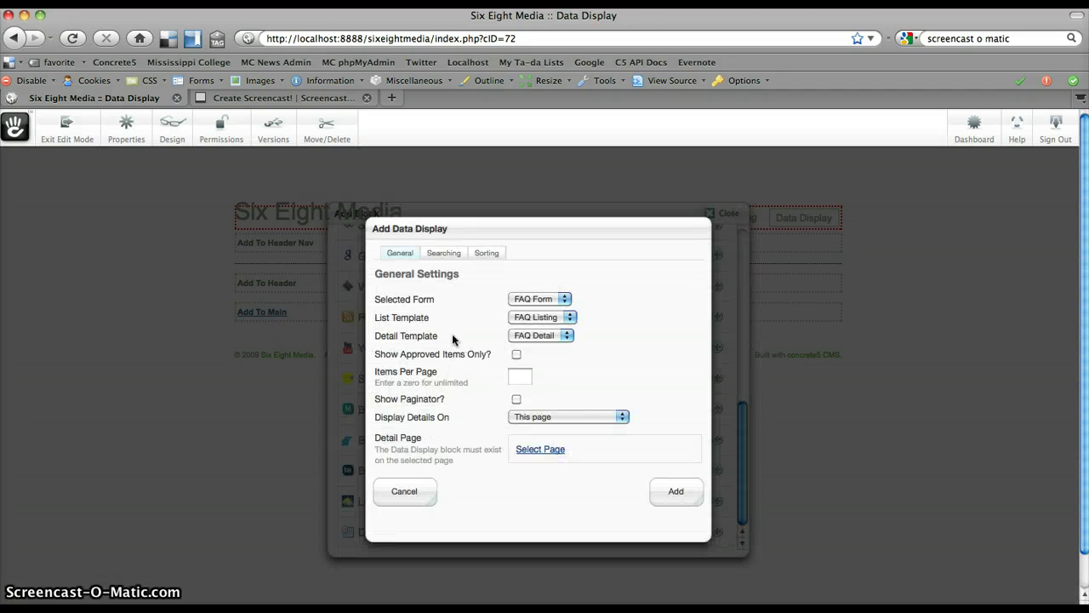
click(554, 298)
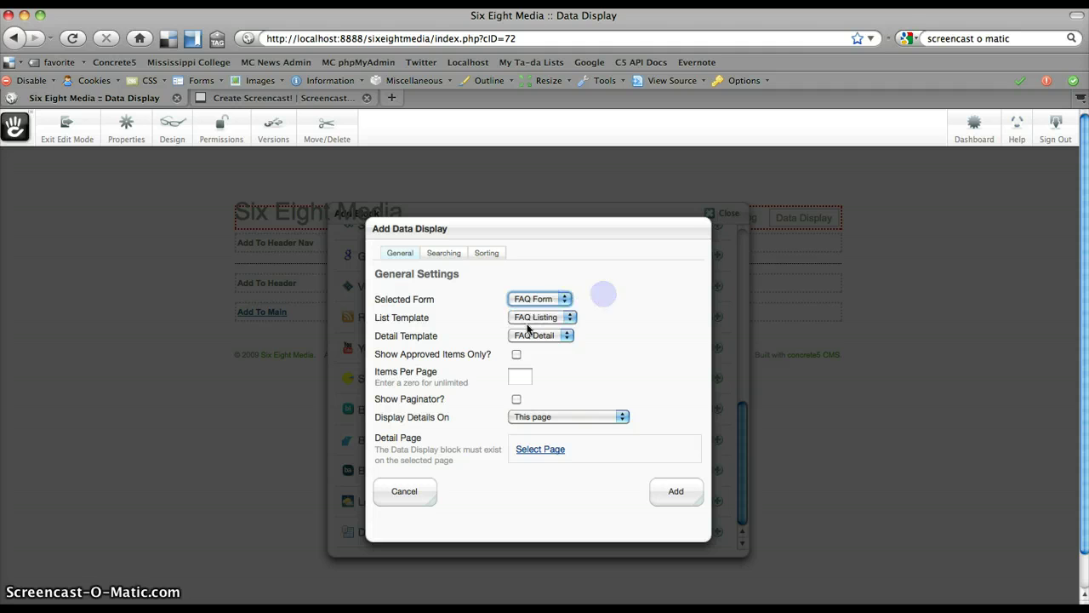
click(561, 299)
click(549, 312)
click(568, 317)
click(555, 329)
click(565, 335)
click(544, 348)
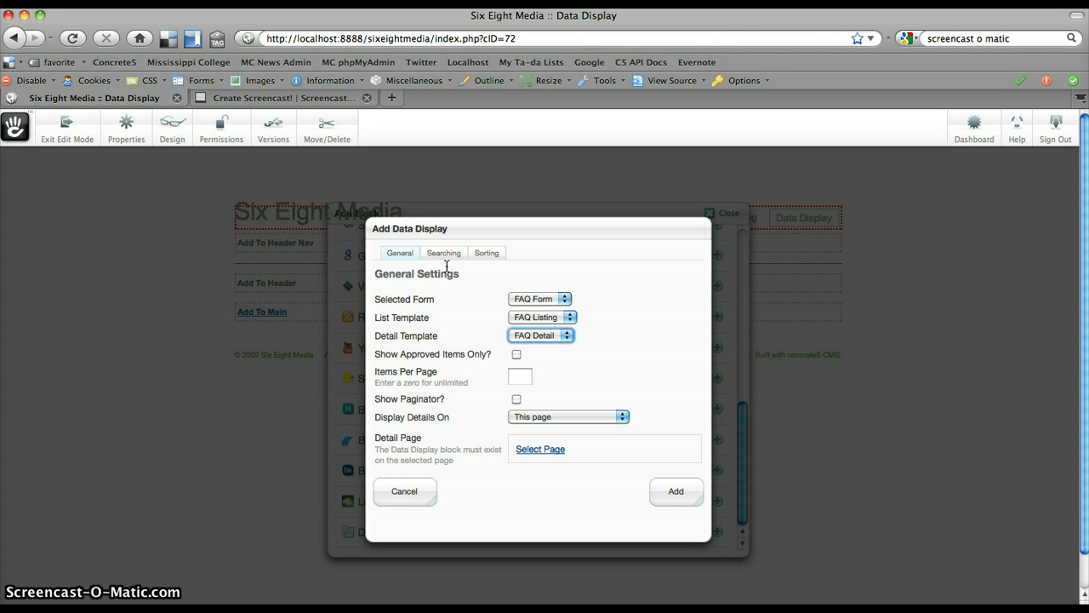
Review the block's Selected Form, List Template and Detail Template settings
drag(375, 299, 437, 317)
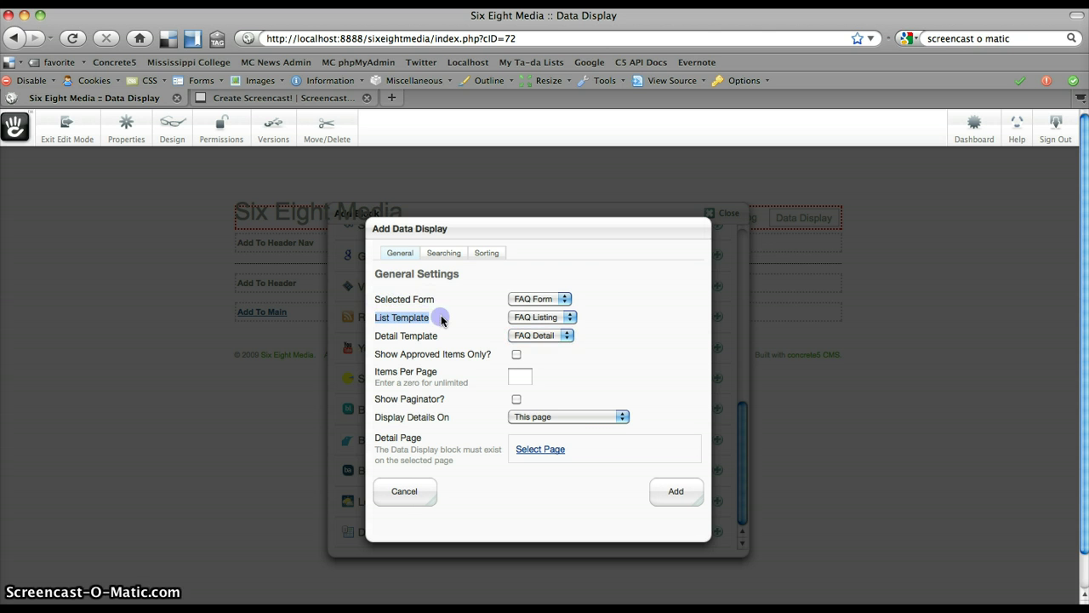
drag(377, 336, 435, 336)
click(553, 296)
click(562, 299)
click(571, 319)
click(569, 327)
click(567, 335)
click(567, 344)
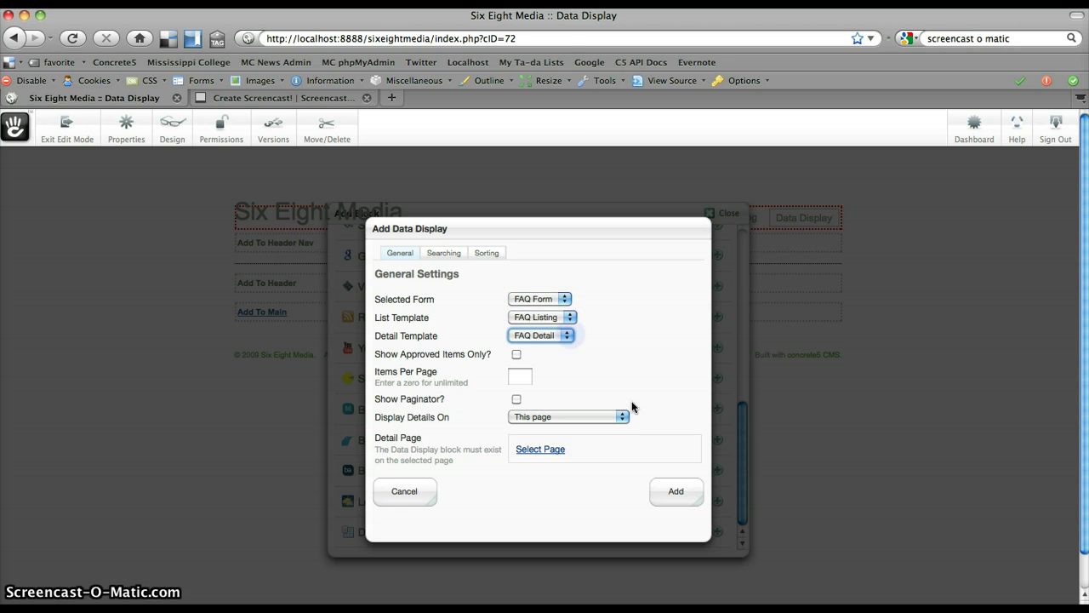
Add the configured Data Display block to the page and exit edit mode
click(663, 487)
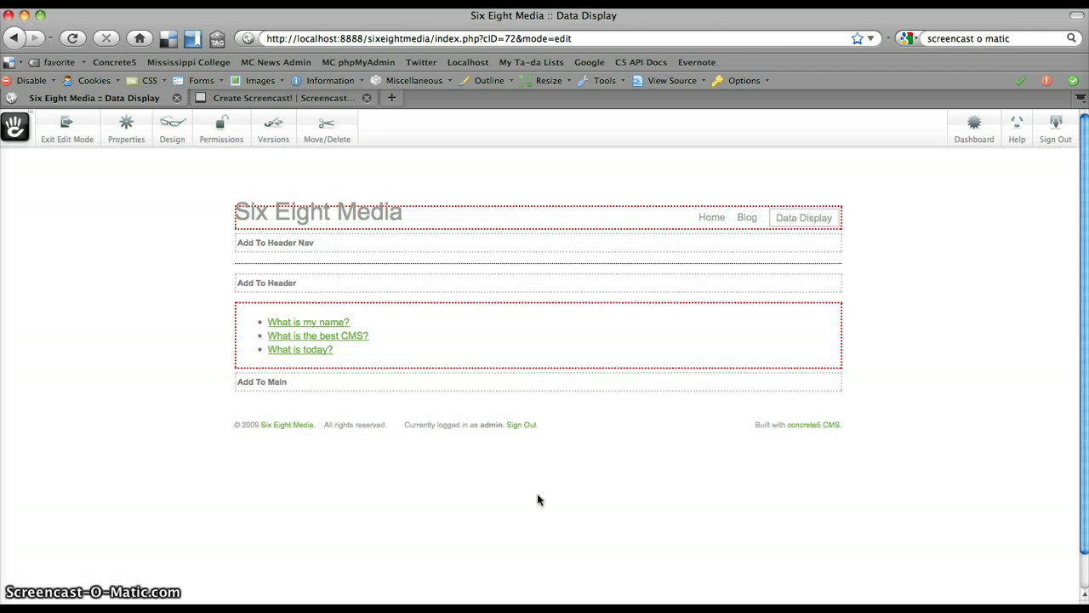
click(67, 128)
click(733, 279)
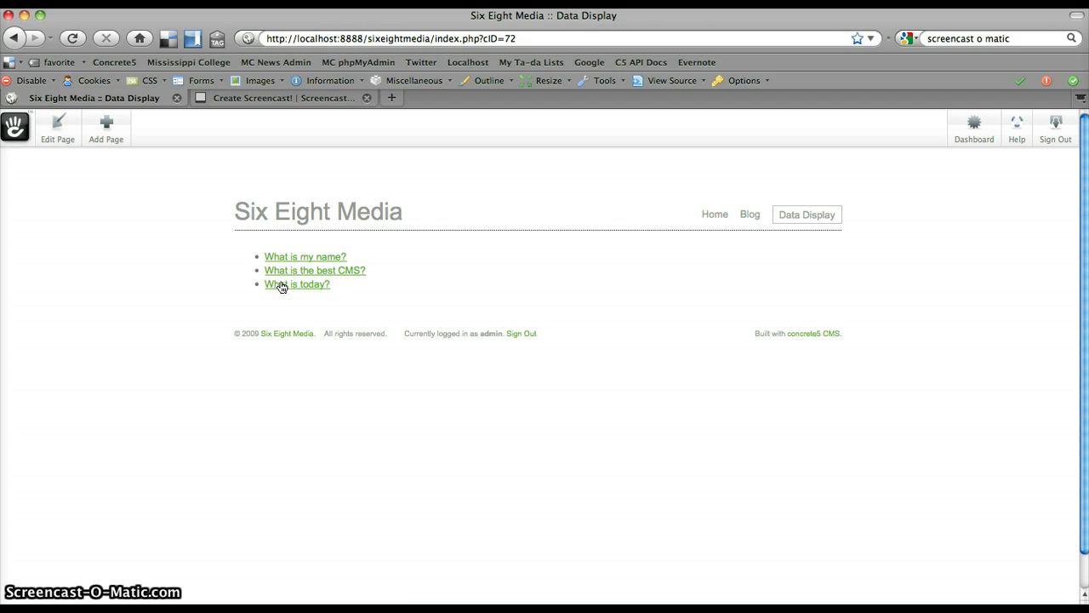
Open the "What is today?" FAQ entry, check its question and answer, and follow the link back to the FAQ list
click(283, 288)
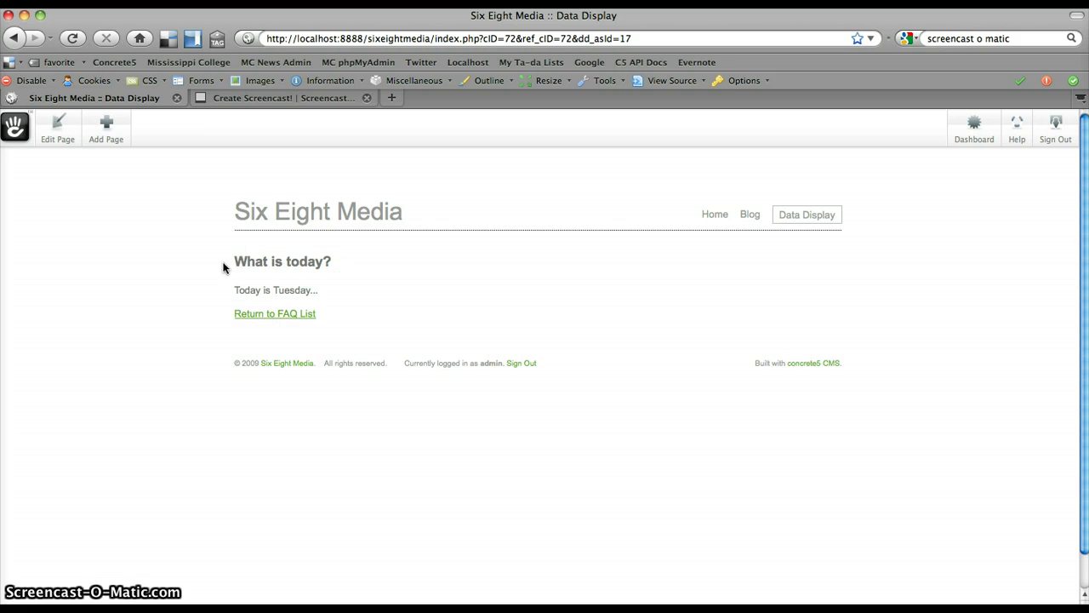
drag(233, 260, 355, 260)
click(355, 260)
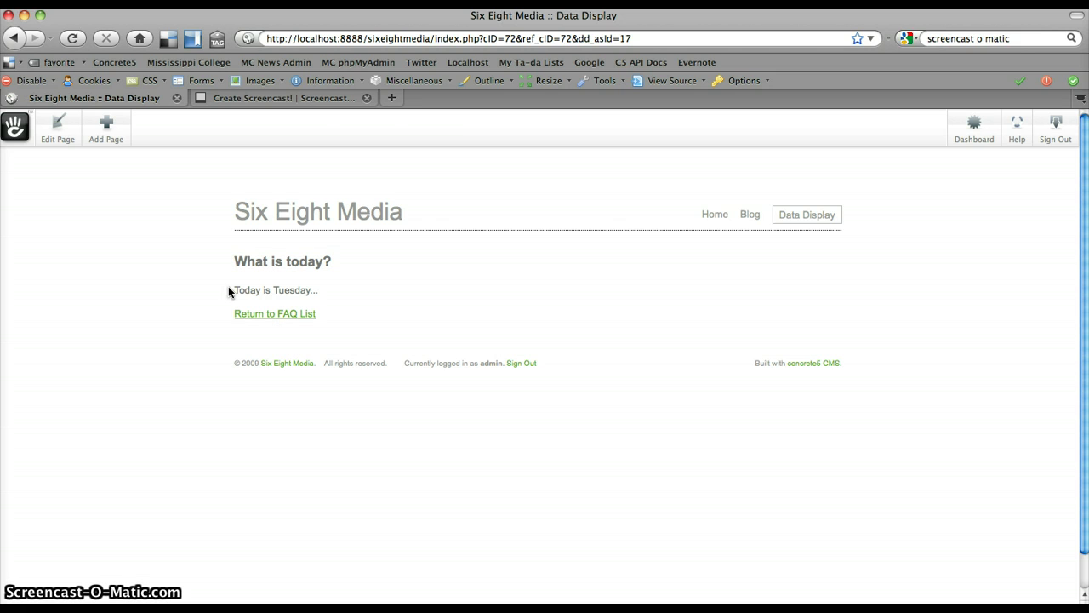
drag(233, 289, 342, 289)
click(343, 289)
click(275, 315)
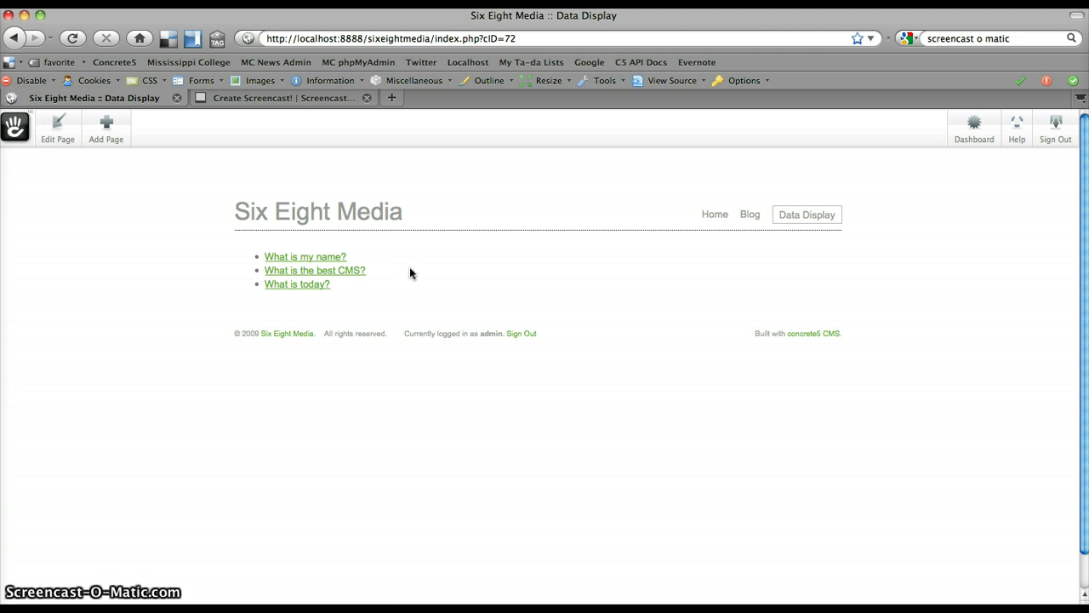
Open the Data Display package's help page in the dashboard
click(975, 126)
click(76, 518)
click(573, 155)
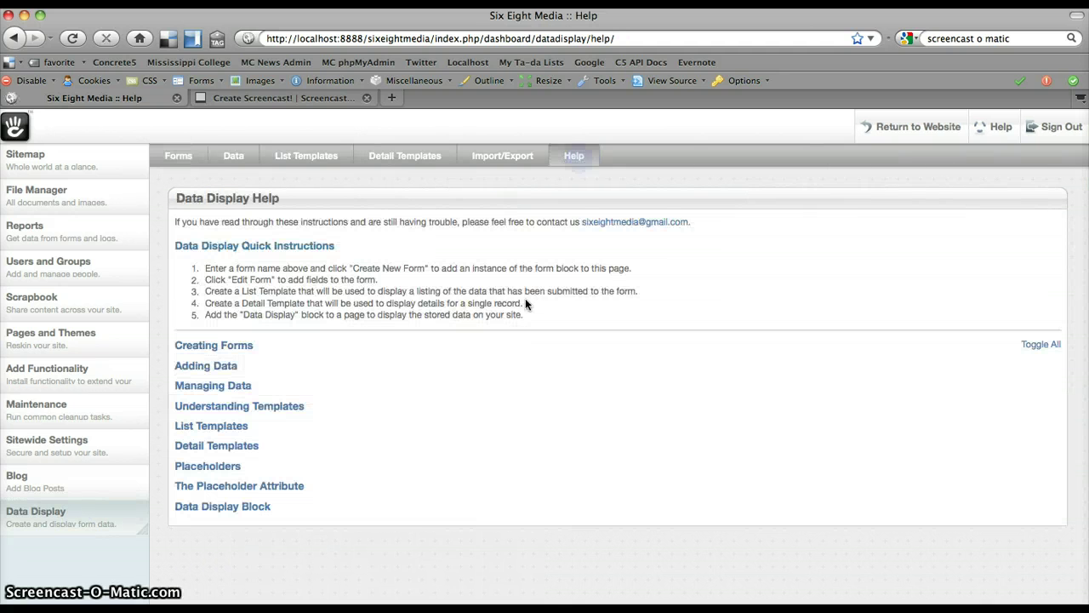